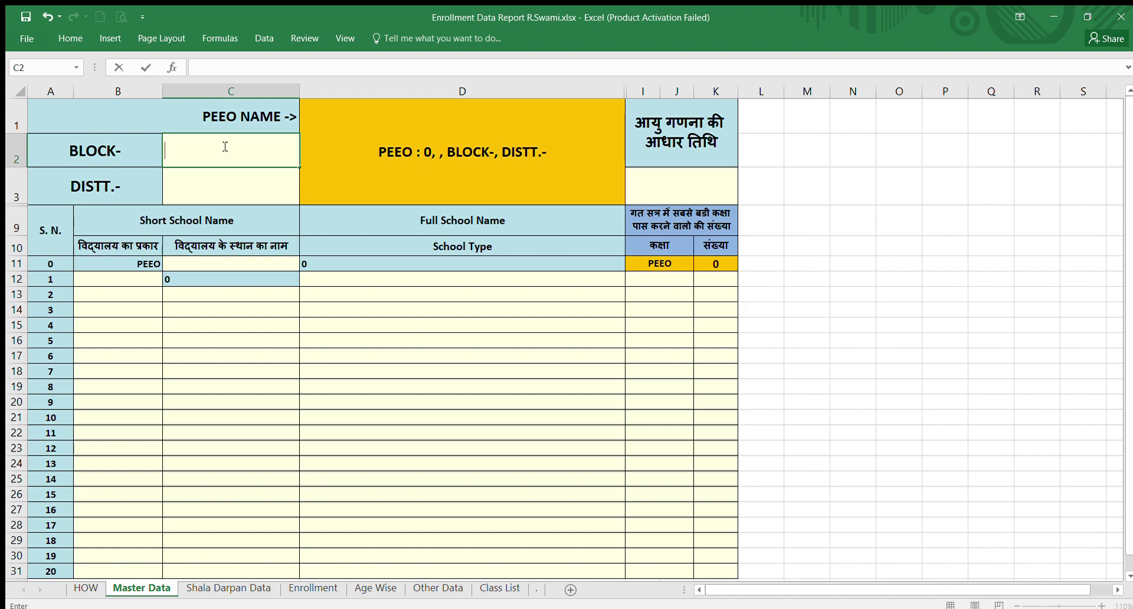
# - Enter KOTA as both the block and the district in the Master Data header
pyautogui.write('KOTA')
pyautogui.click(225, 175)
pyautogui.write('KOTA')
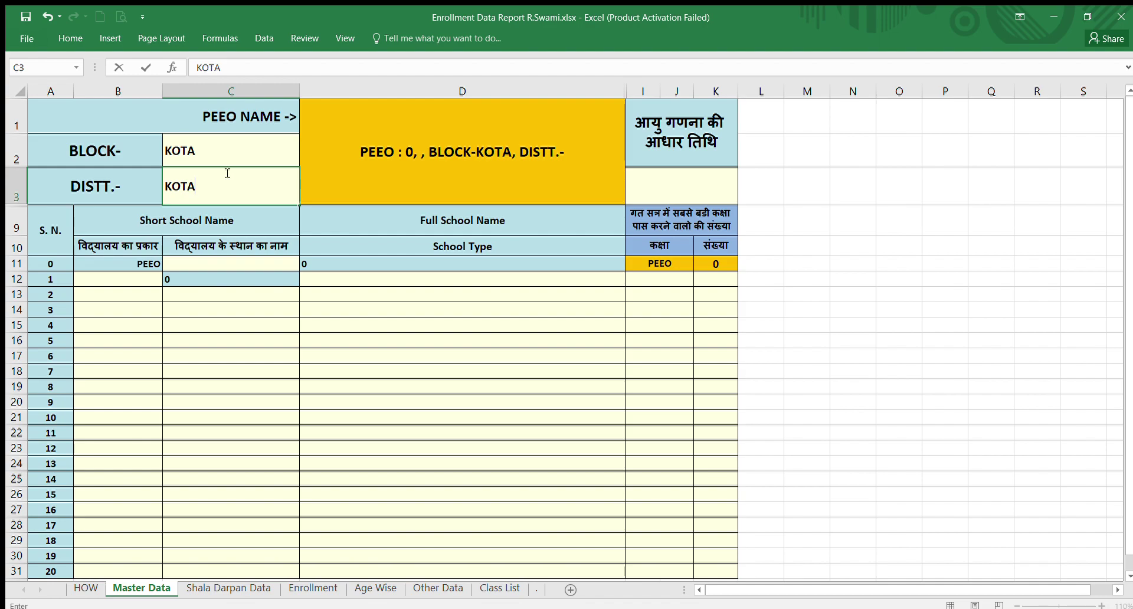
# - Change the block name to LADPURA
pyautogui.click(225, 138)
pyautogui.write('L')
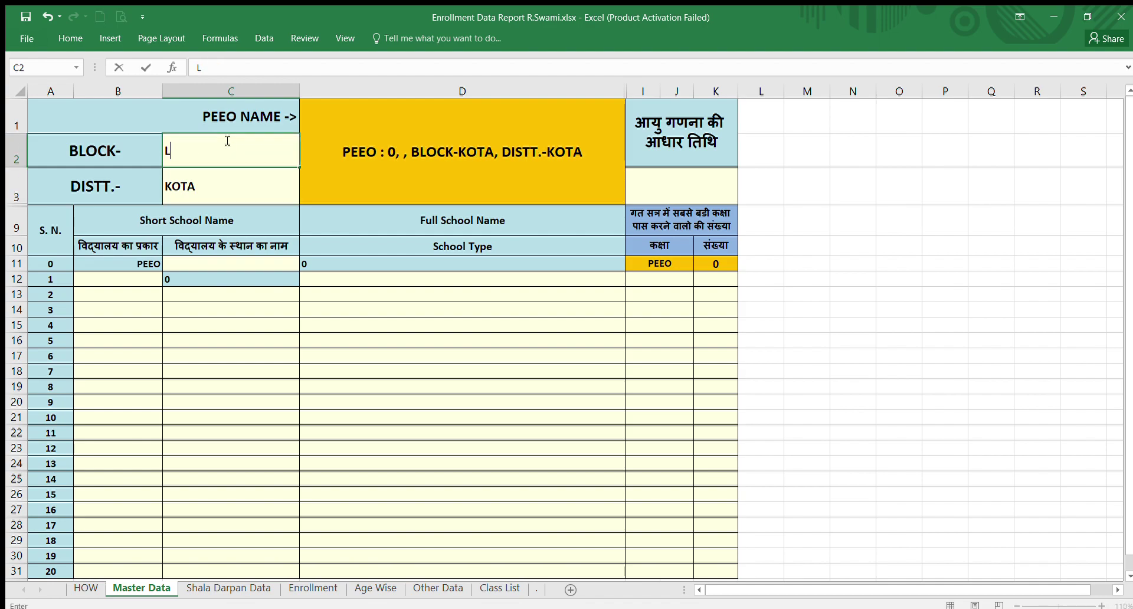
pyautogui.write('ADPURA')
pyautogui.click(276, 307)
# - Enter RAJPURA as the place name in the PEEO row and set the type of school 1 to GHSS
pyautogui.click(230, 265)
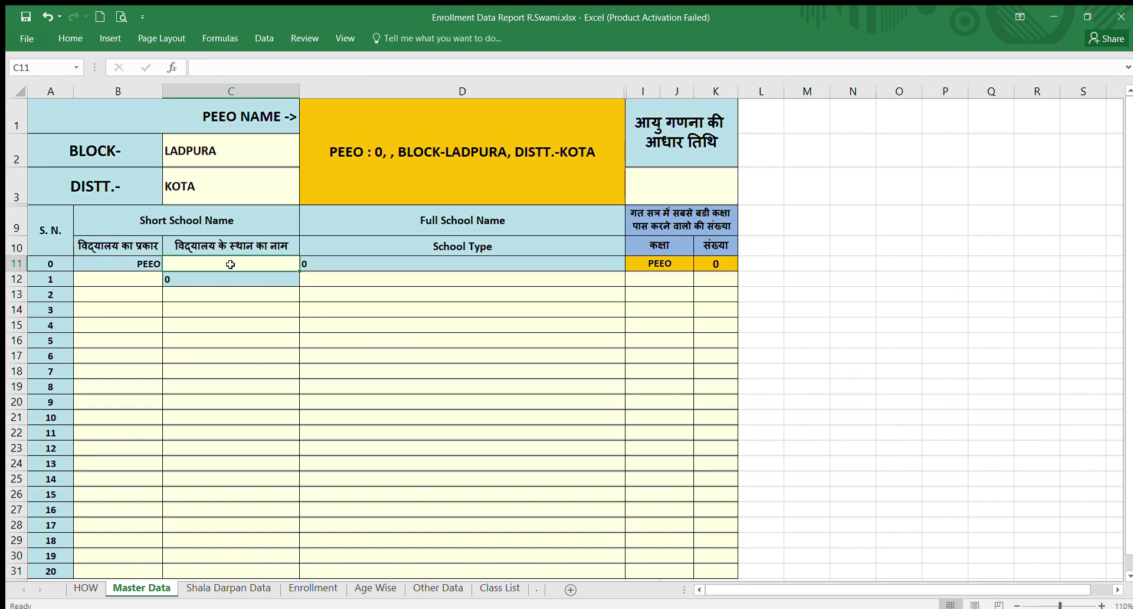
pyautogui.write('RAJPURA')
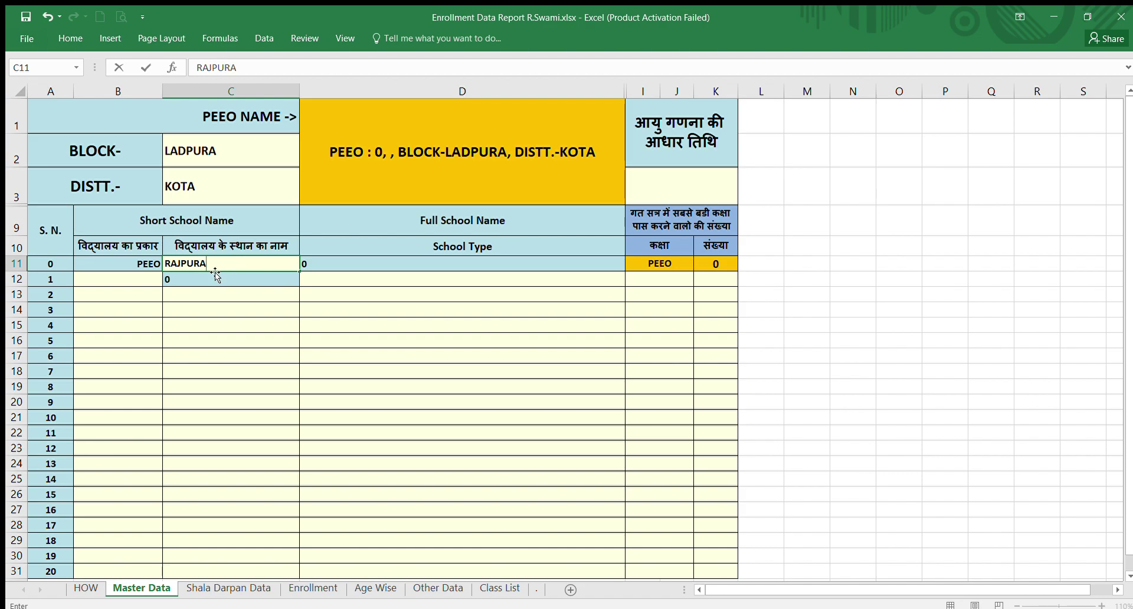
pyautogui.click(179, 321)
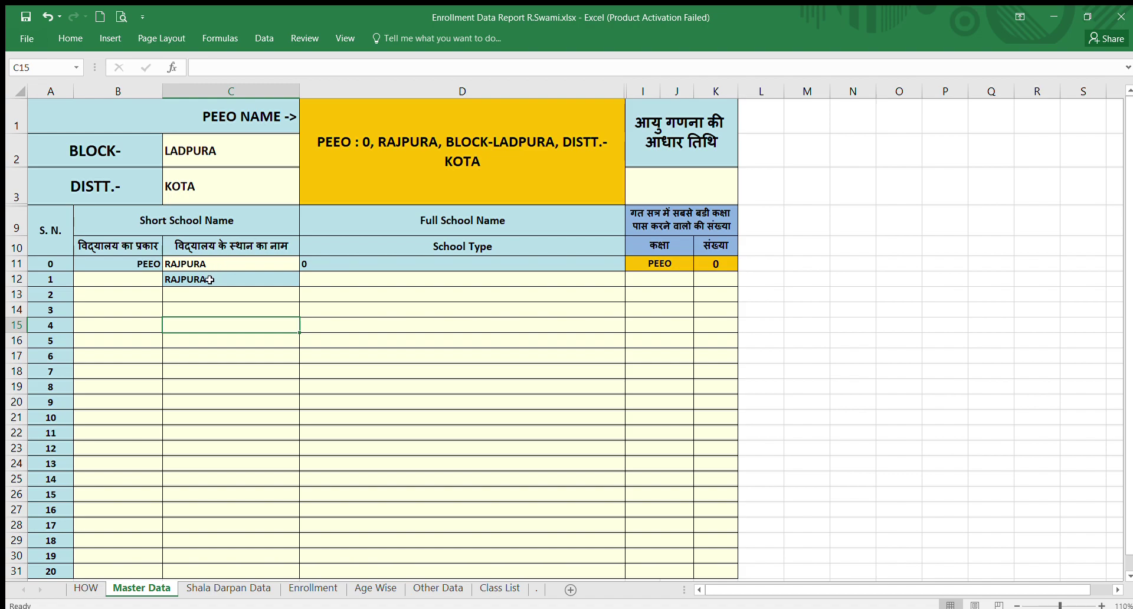
pyautogui.click(140, 276)
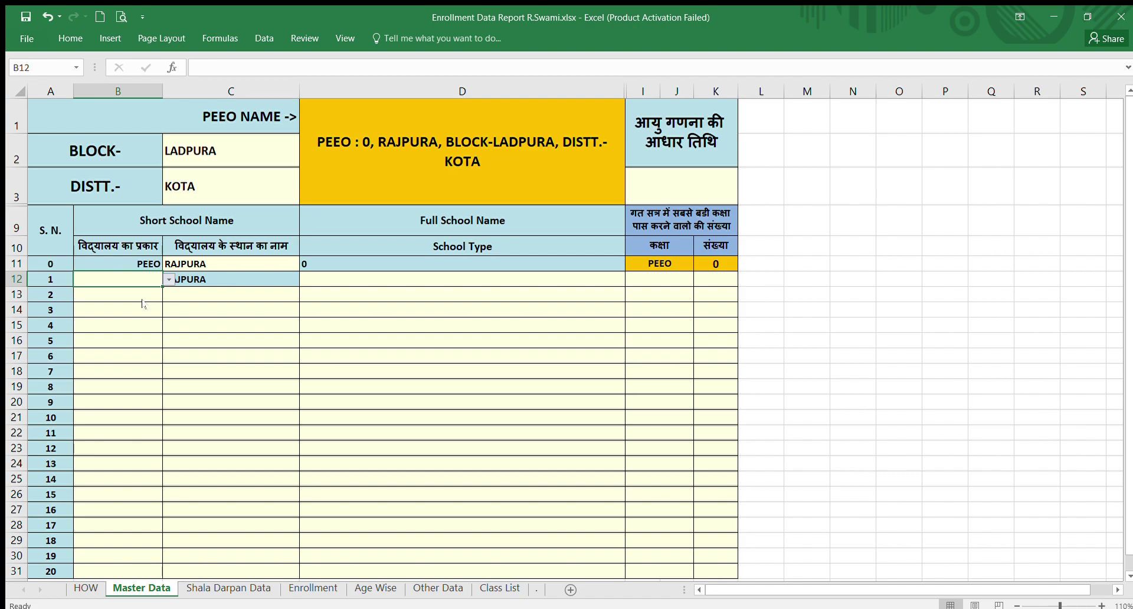
pyautogui.write('GHSS')
pyautogui.click(187, 331)
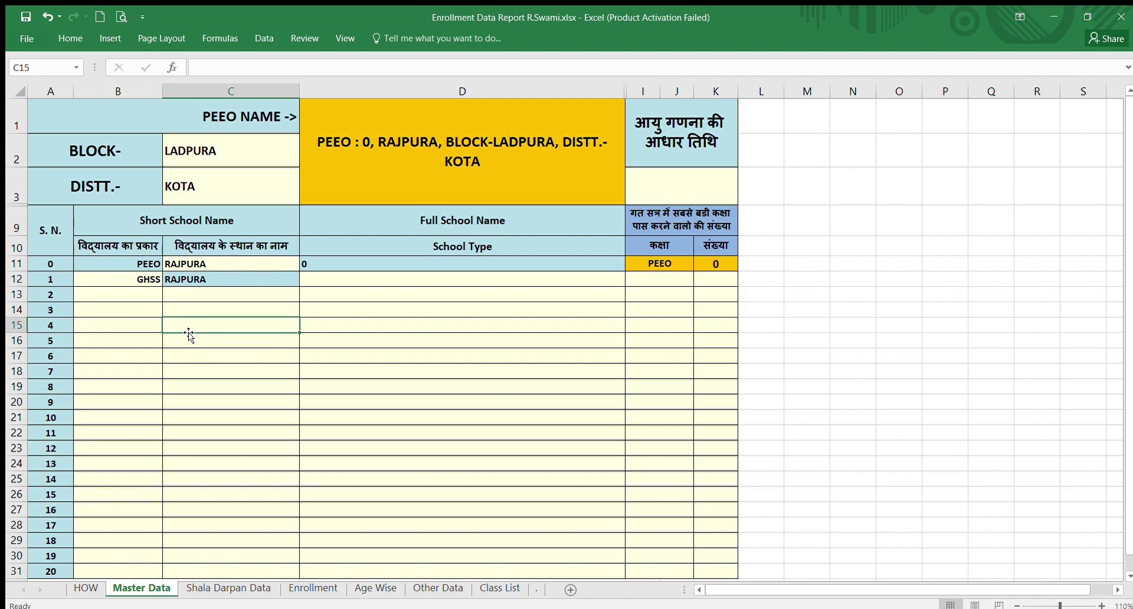
pyautogui.click(153, 288)
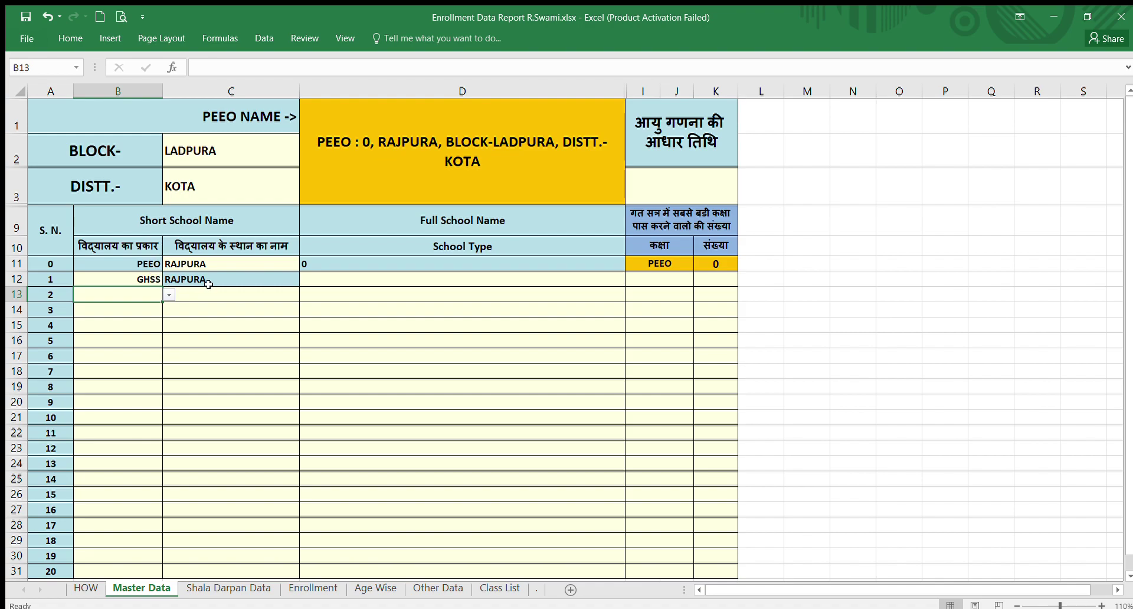
# - Enter GOVT HR. SEC. SCHOOL as the full school type for school 1
pyautogui.click(325, 276)
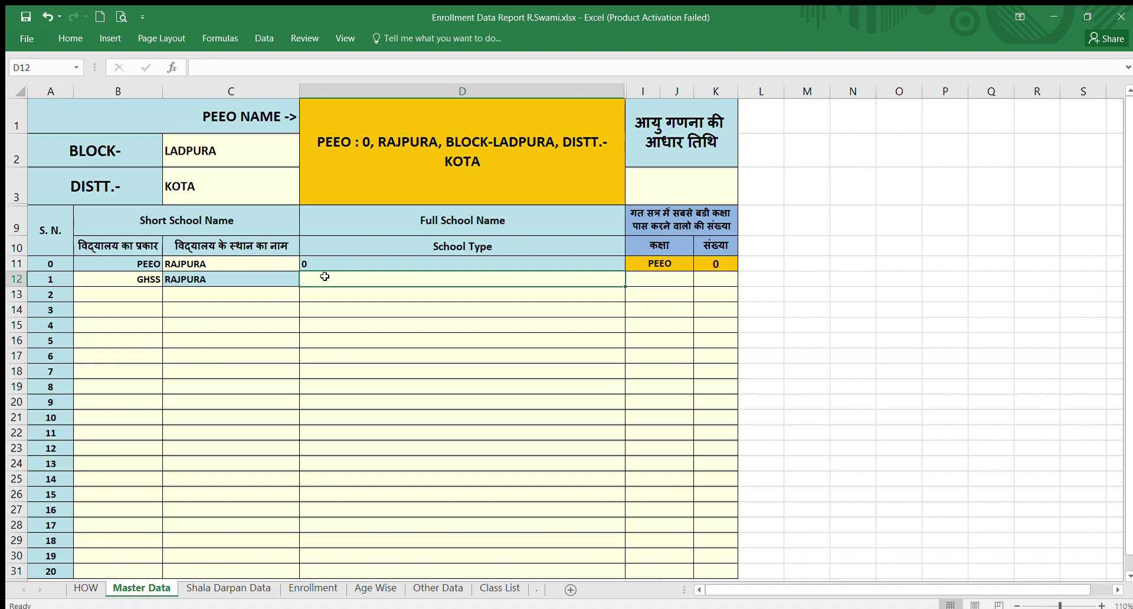
pyautogui.write('GO')
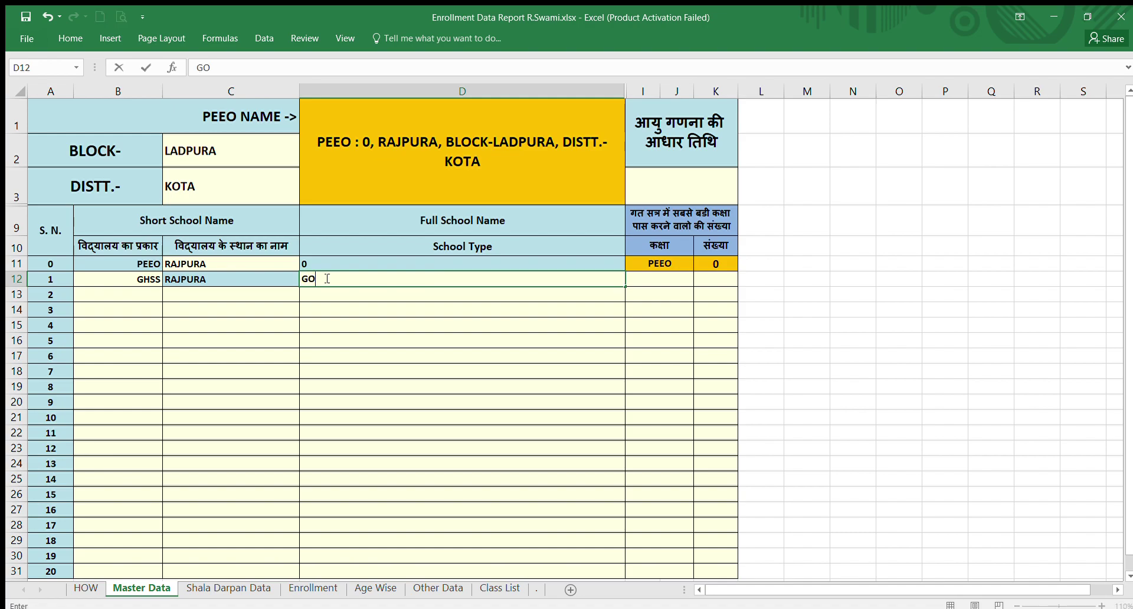
pyautogui.write('VT')
pyautogui.write(' HI')
pyautogui.write('ERE')
pyautogui.press('BackSpace')
pyautogui.press('BackSpace')
pyautogui.press('BackSpace')
pyautogui.write('GH')
pyautogui.press('BackSpace')
pyautogui.press('BackSpace')
pyautogui.press('BackSpace')
pyautogui.press('BackSpace')
pyautogui.write('R. SEC. SCHOO')
pyautogui.click(407, 352)
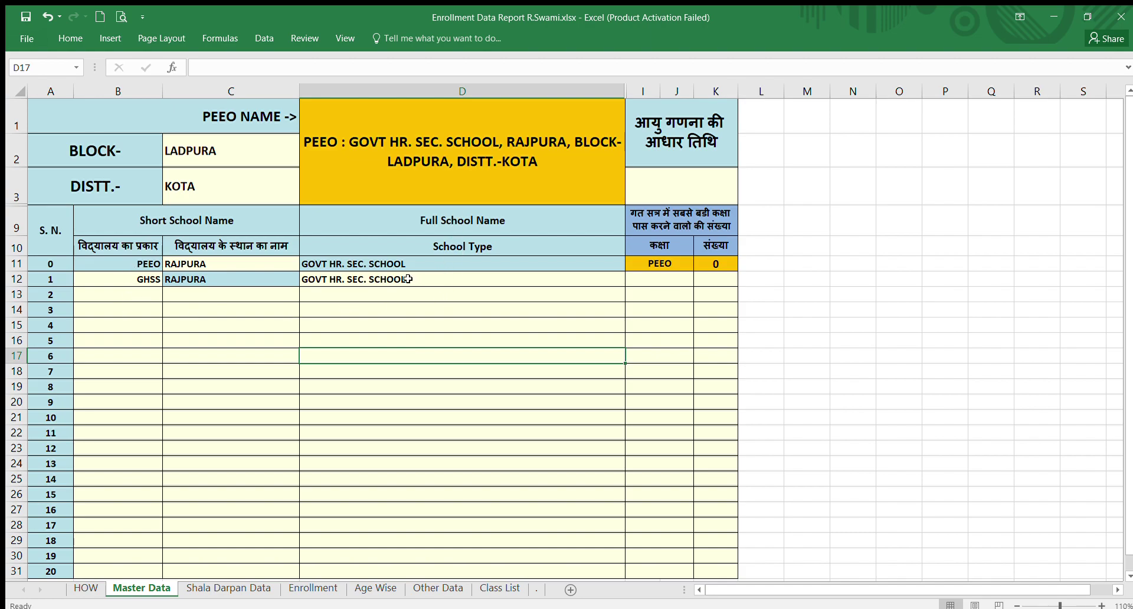
pyautogui.click(390, 400)
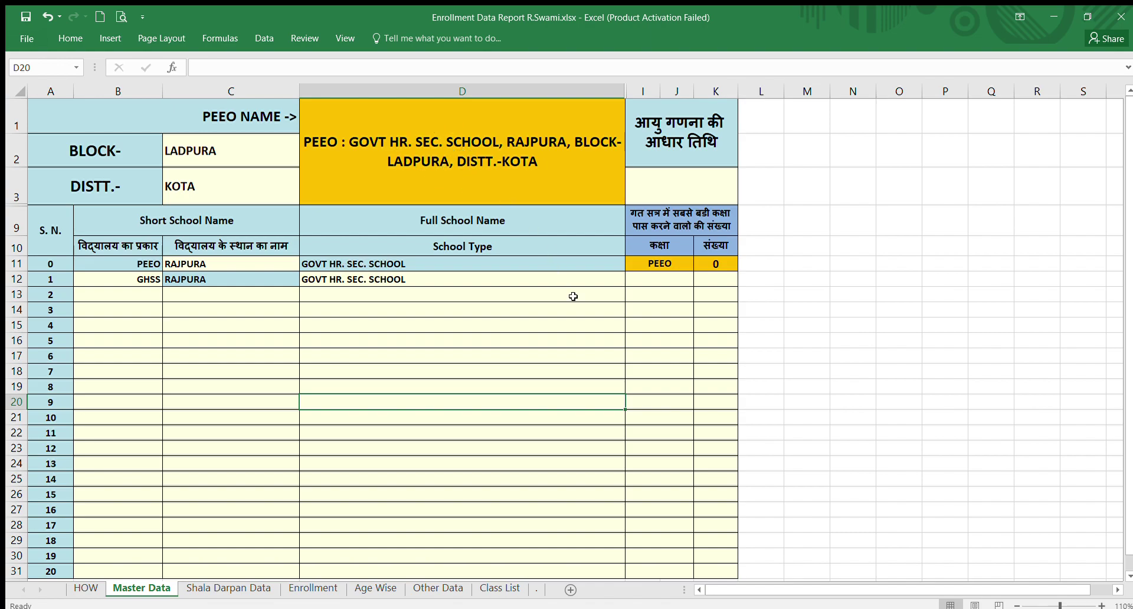
# - Set the short school type to GUPS for school 2 and GPS for school 3
pyautogui.click(143, 295)
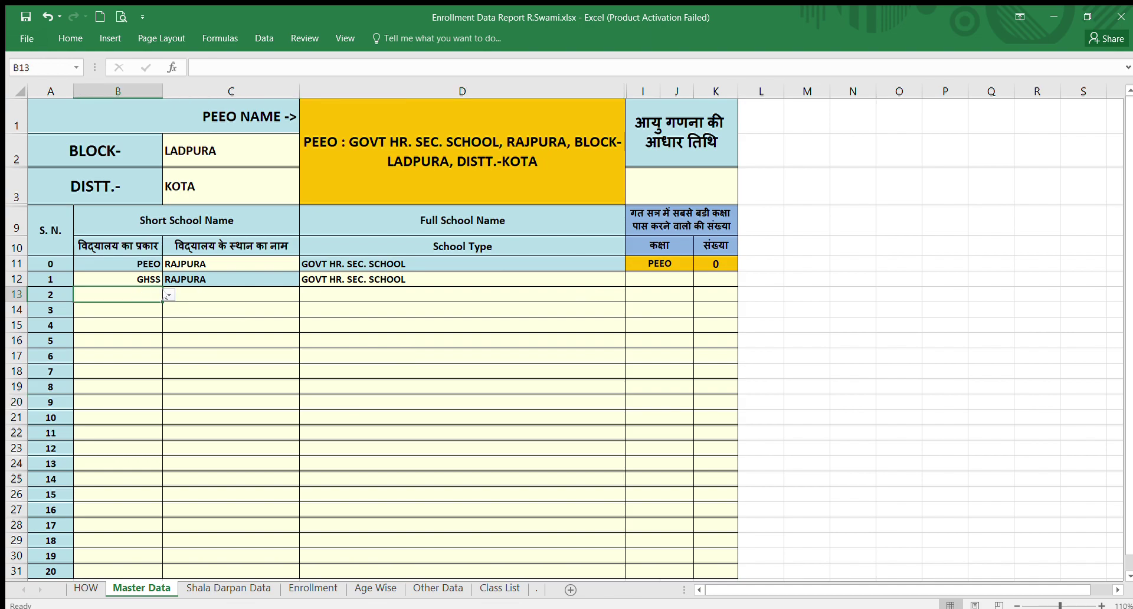
pyautogui.click(168, 295)
pyautogui.click(154, 303)
pyautogui.click(155, 305)
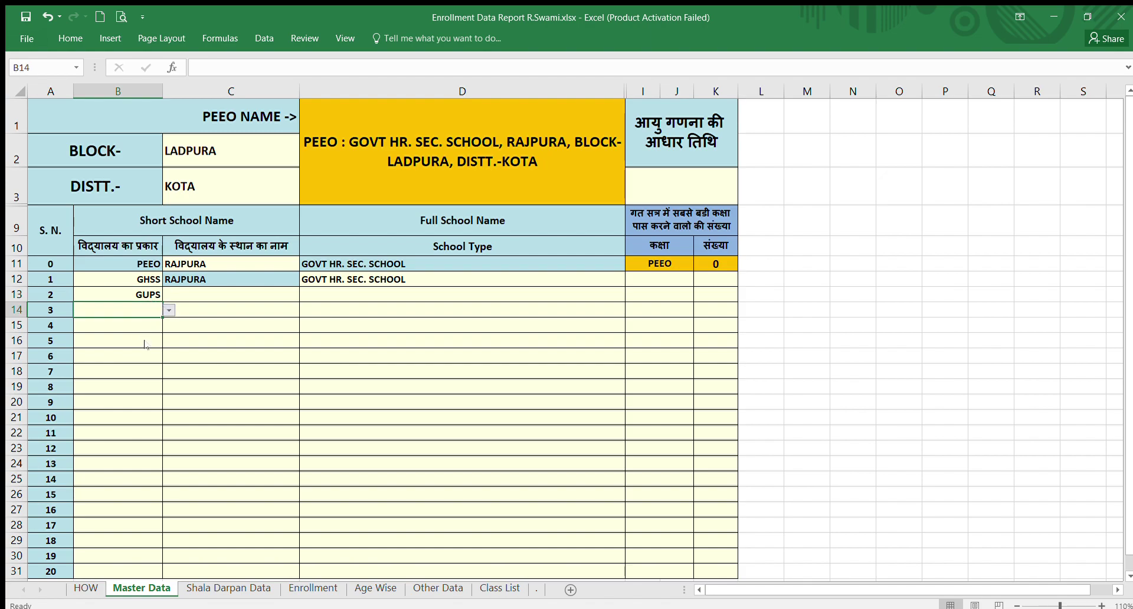
pyautogui.click(169, 310)
pyautogui.click(148, 325)
# - Enter the place names RAMPUR for school 2 and DORAI for school 3
pyautogui.click(220, 296)
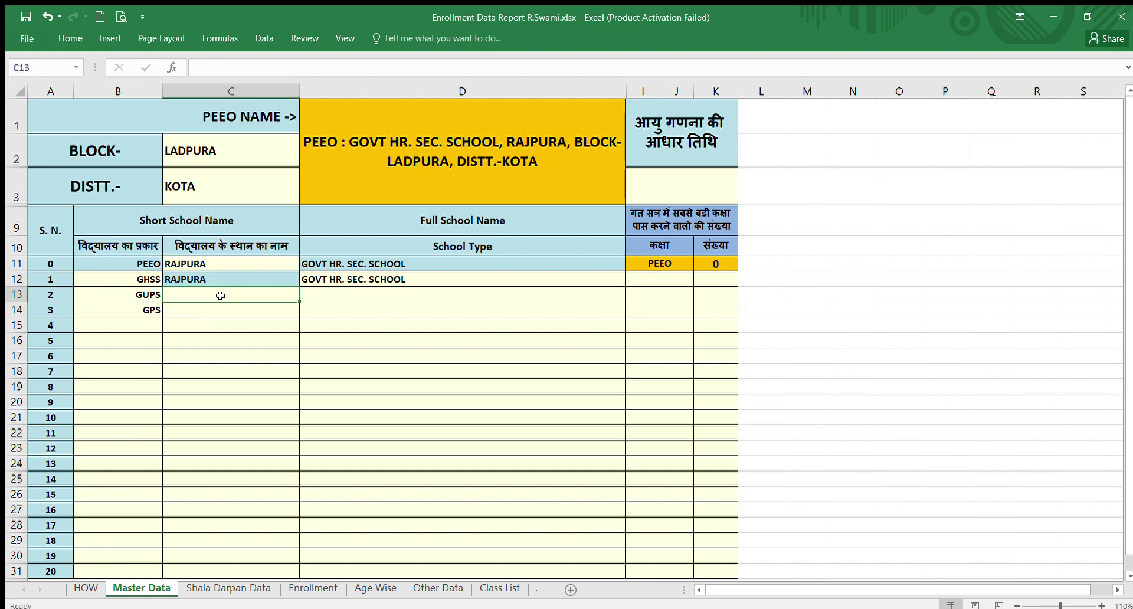
pyautogui.write('RA')
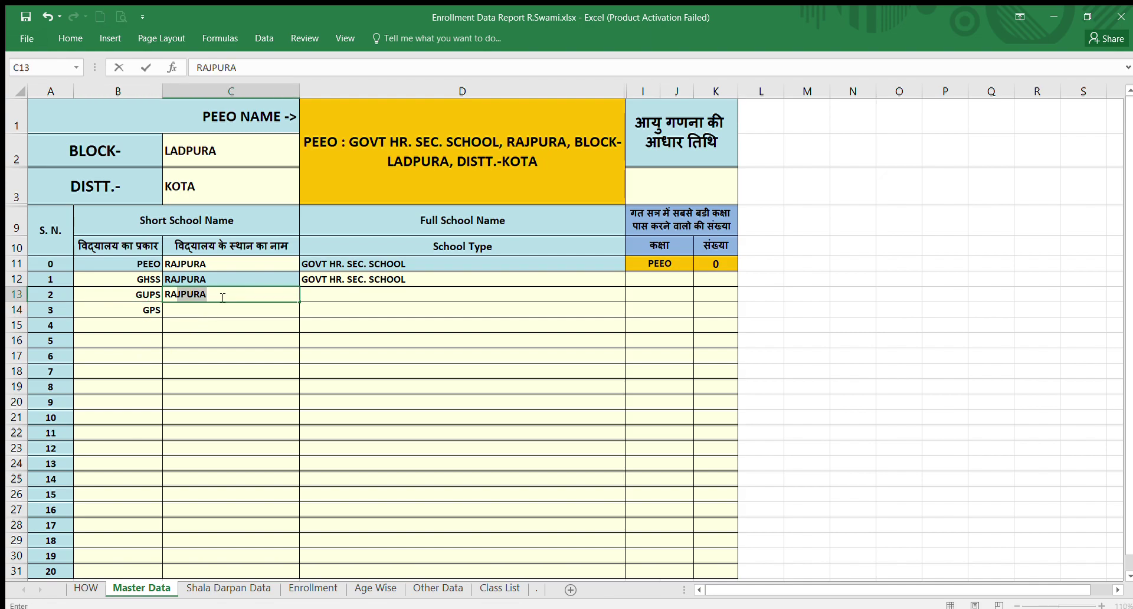
pyautogui.write('MPUR')
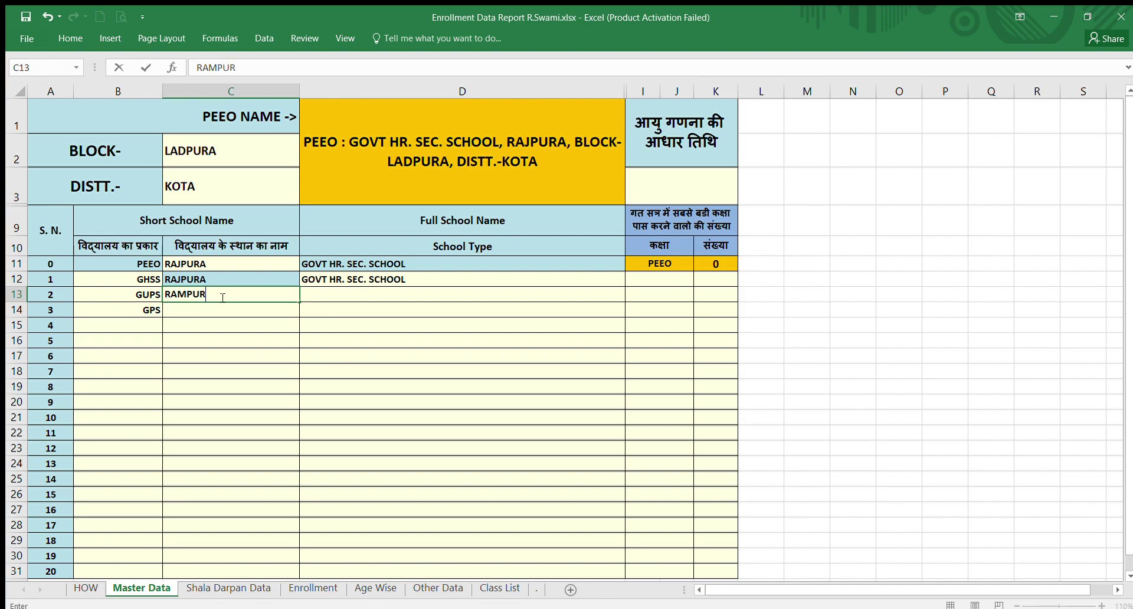
pyautogui.press('Return')
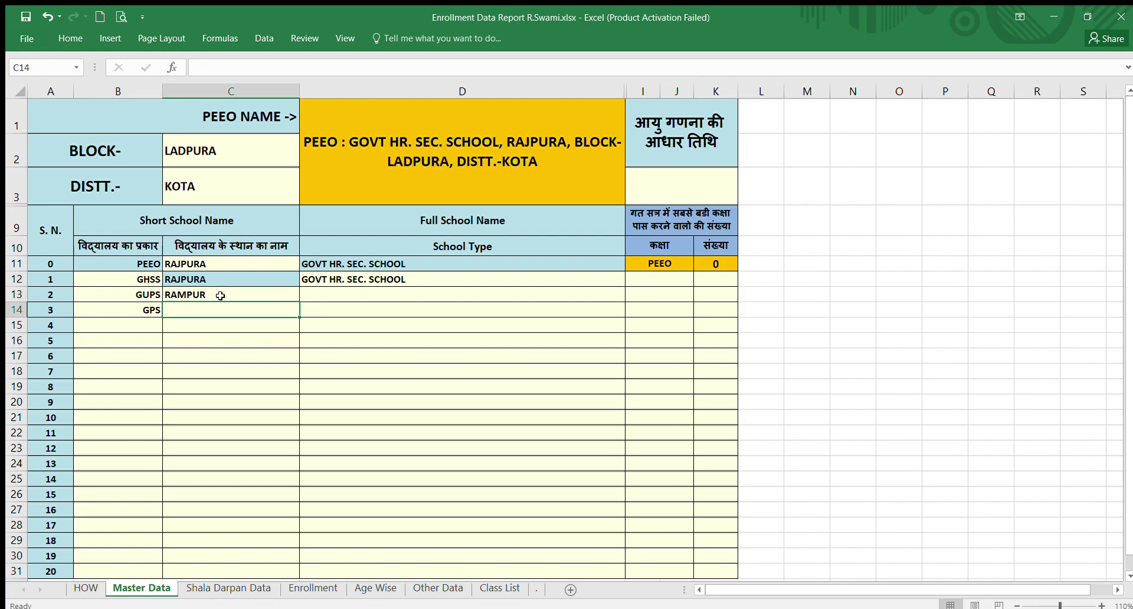
pyautogui.write('DORAI')
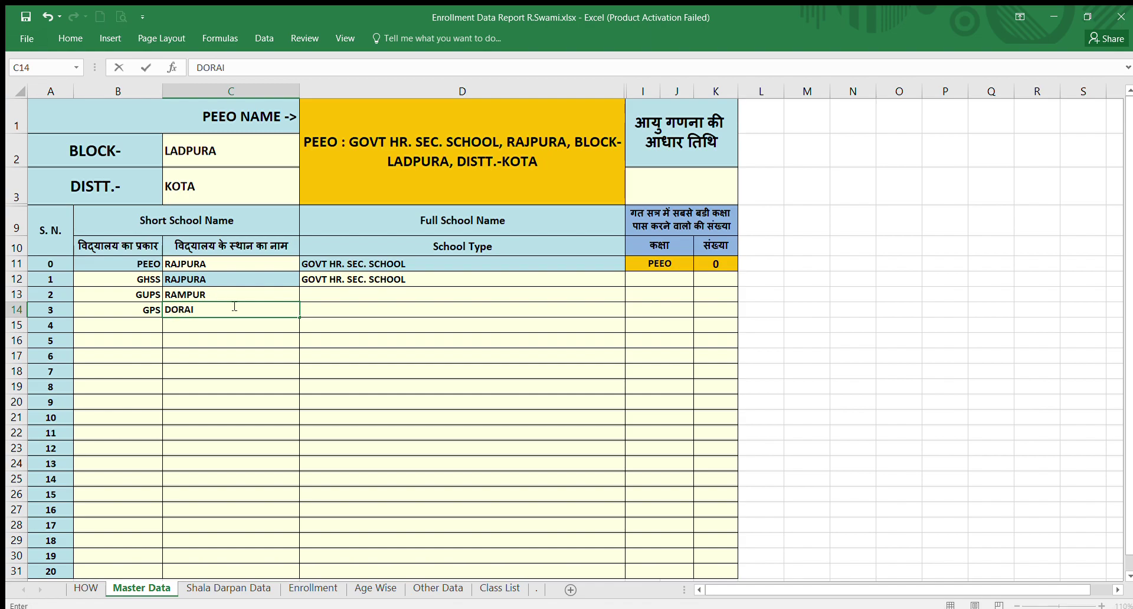
pyautogui.click(326, 373)
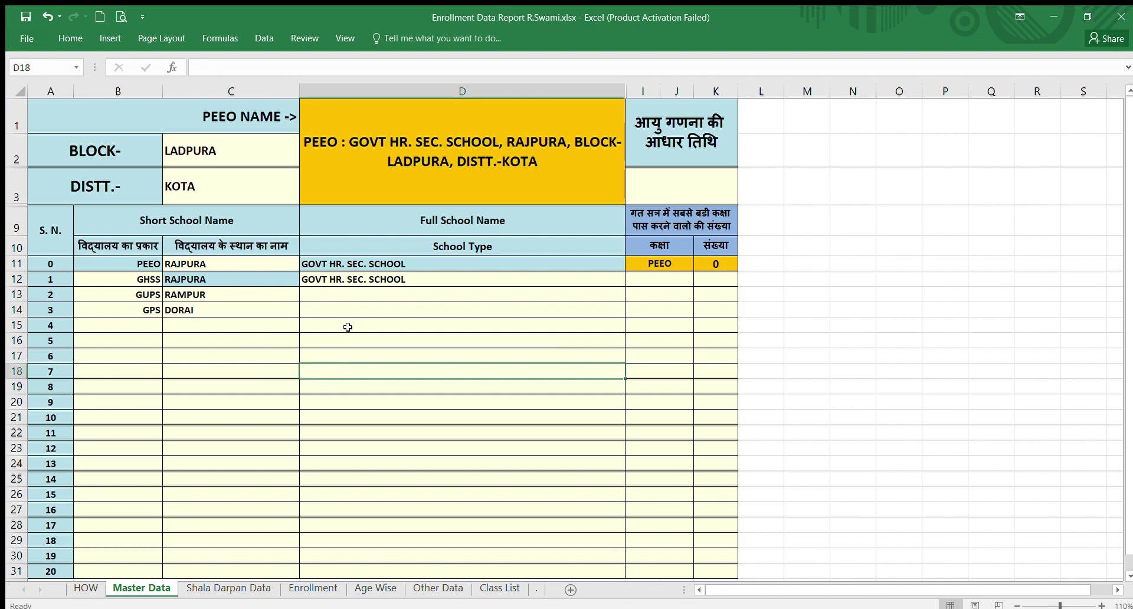
# - Enter GOVT SCHOOL as the full school type for school 2, removing HR. SEC. from the suggested entry
pyautogui.click(343, 294)
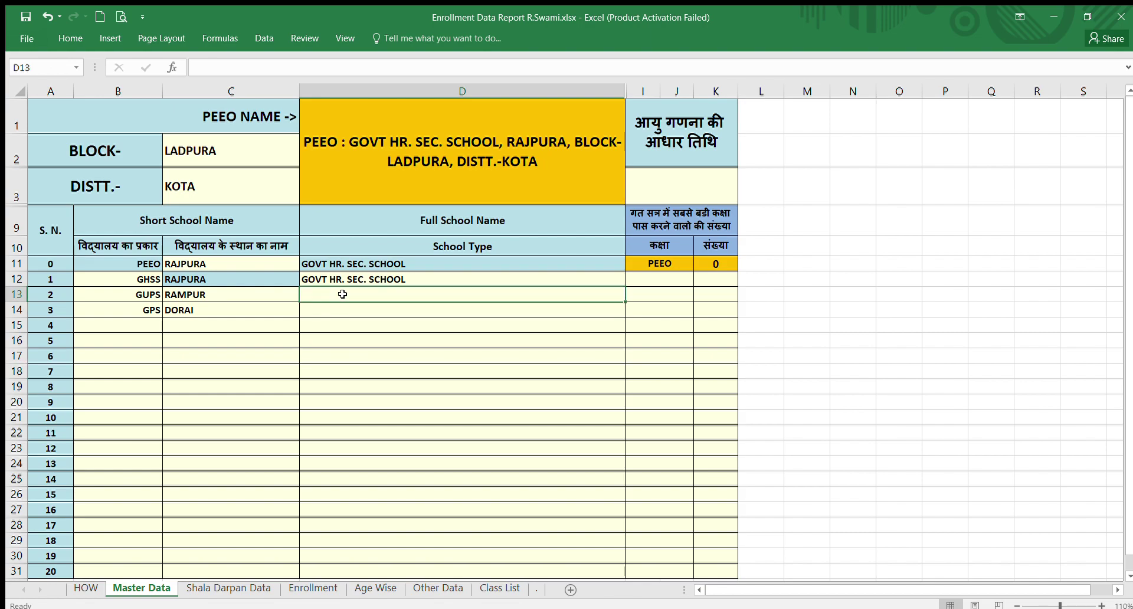
pyautogui.write('GOVT HR. SEC. SCHOOL')
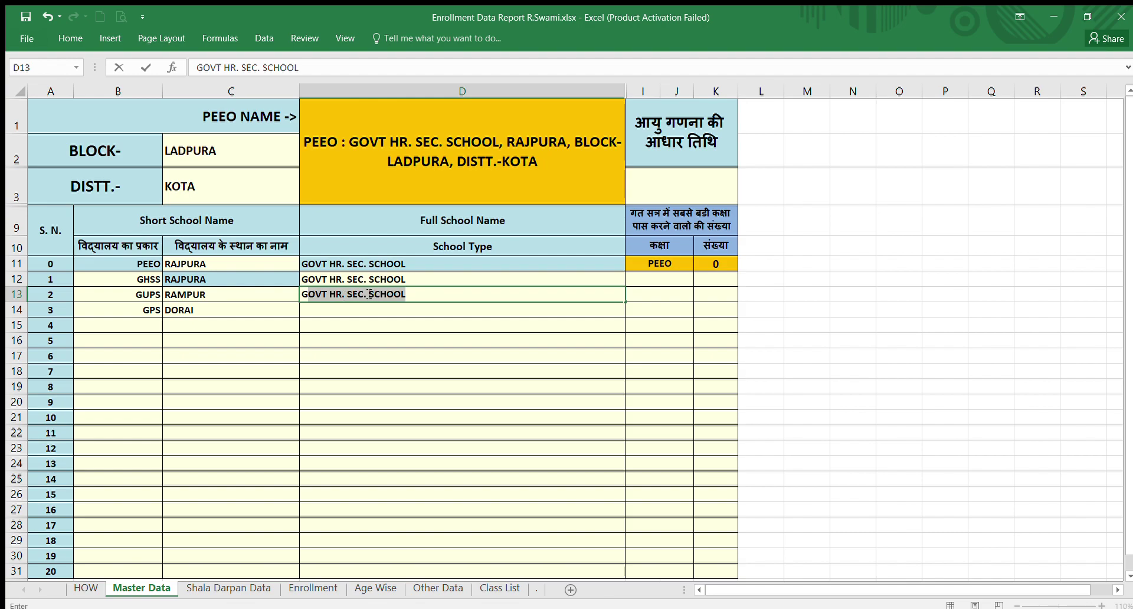
pyautogui.click(366, 293)
pyautogui.press('BackSpace')
pyautogui.press('BackSpace')
pyautogui.press('BackSpace')
pyautogui.press('BackSpace')
pyautogui.press('BackSpace')
pyautogui.press('BackSpace')
pyautogui.press('BackSpace')
pyautogui.press('BackSpace')
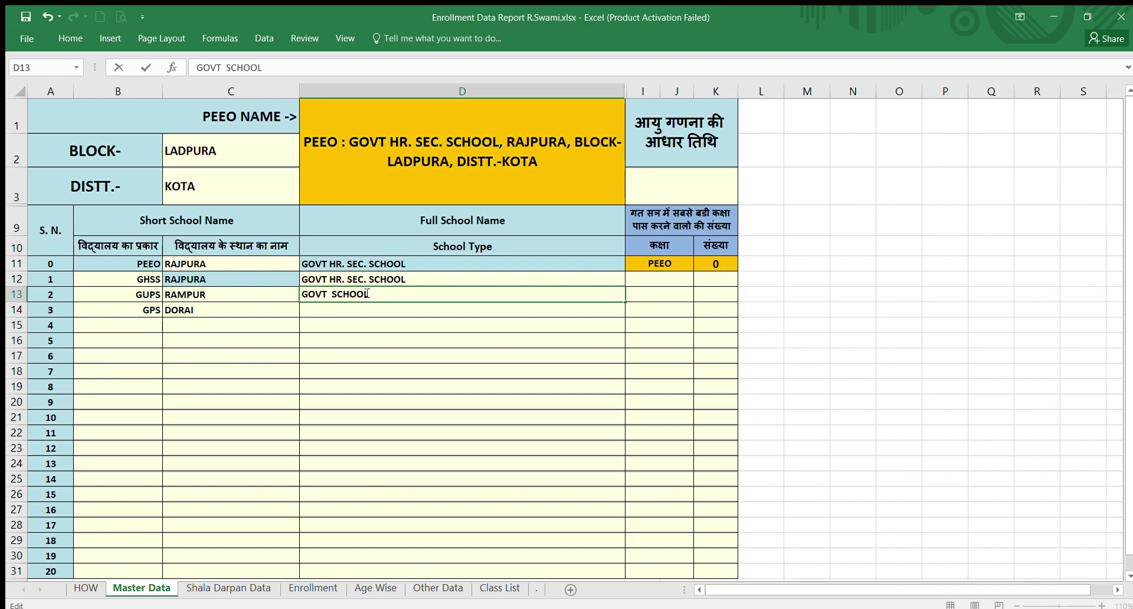
pyautogui.click(397, 342)
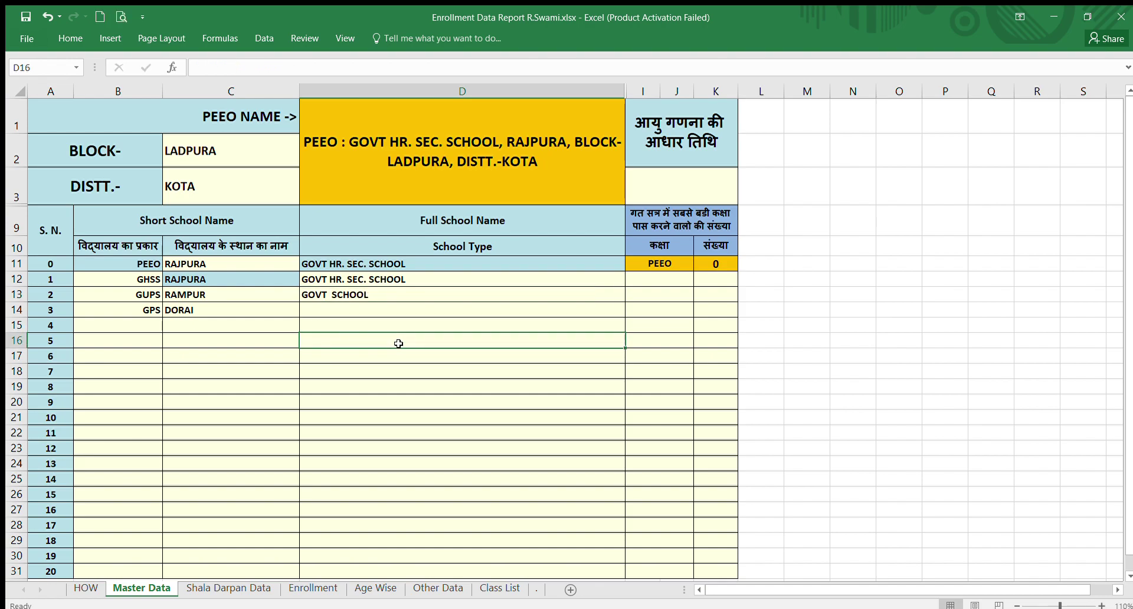
# - Set the base date for age calculation to 30-09-2020
pyautogui.click(661, 284)
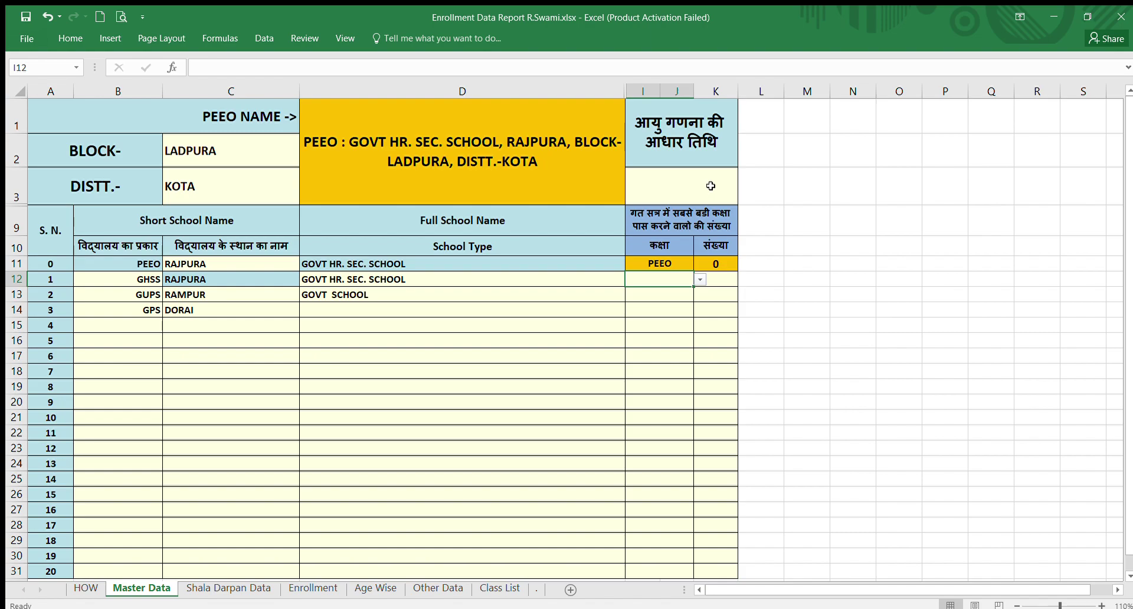
pyautogui.click(649, 185)
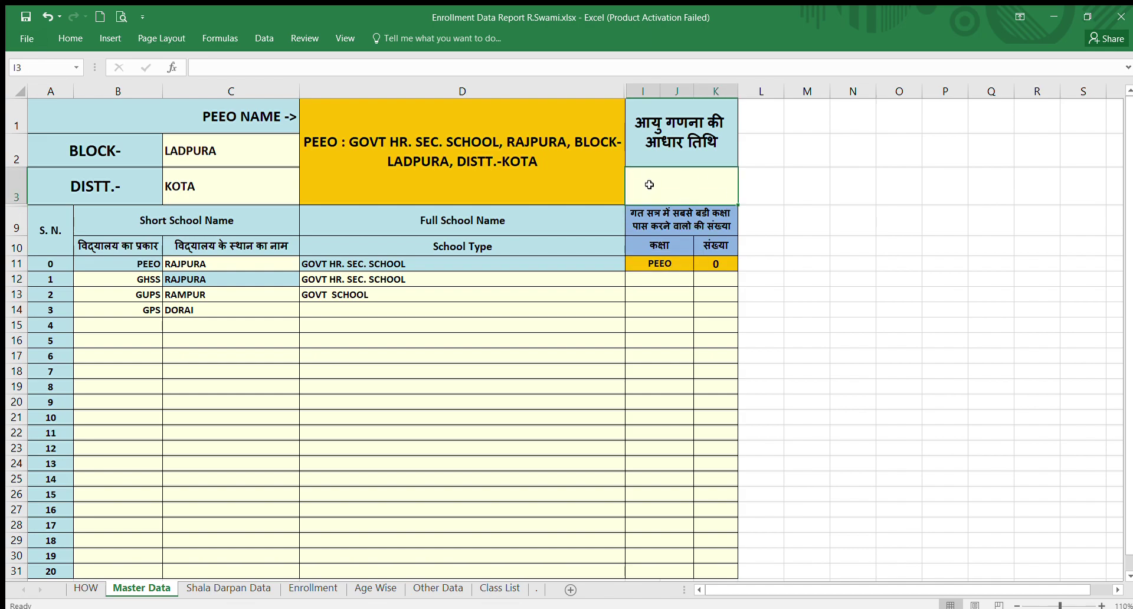
pyautogui.write('30')
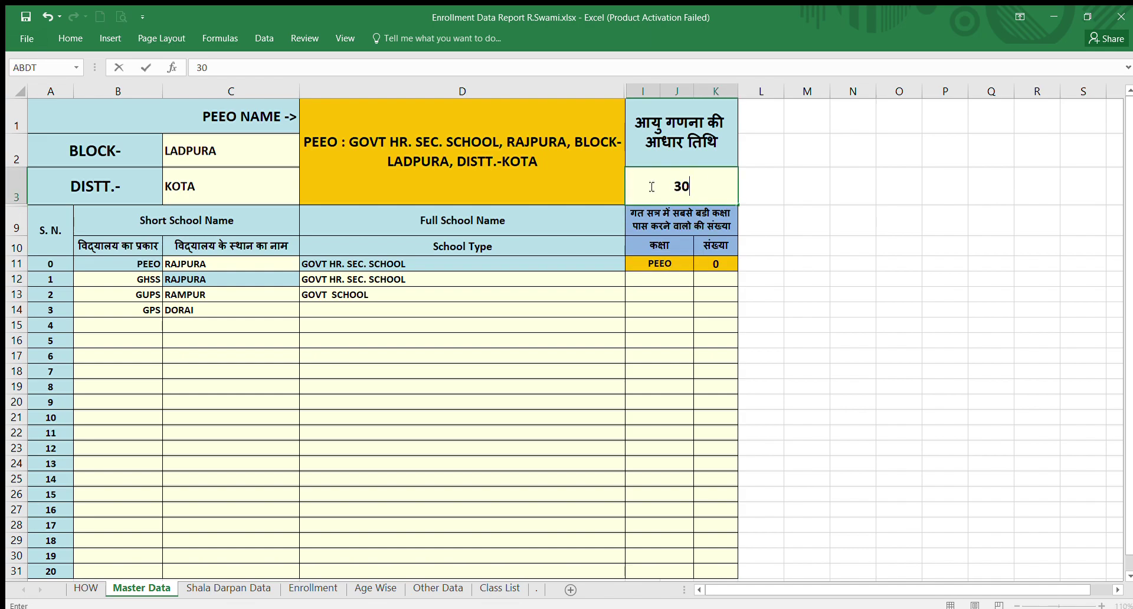
pyautogui.write('-9-')
pyautogui.write('0')
pyautogui.press('Return')
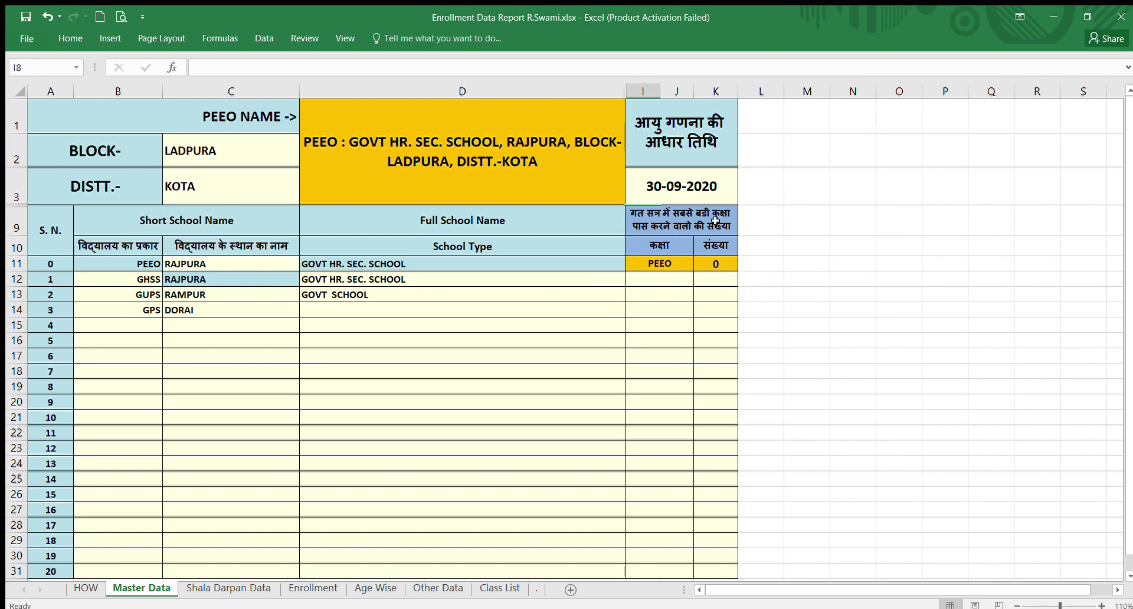
# - Enter last session's highest class as 12, 8 and 5 for schools 1, 2 and 3
pyautogui.click(677, 277)
pyautogui.write('12')
pyautogui.press('Return')
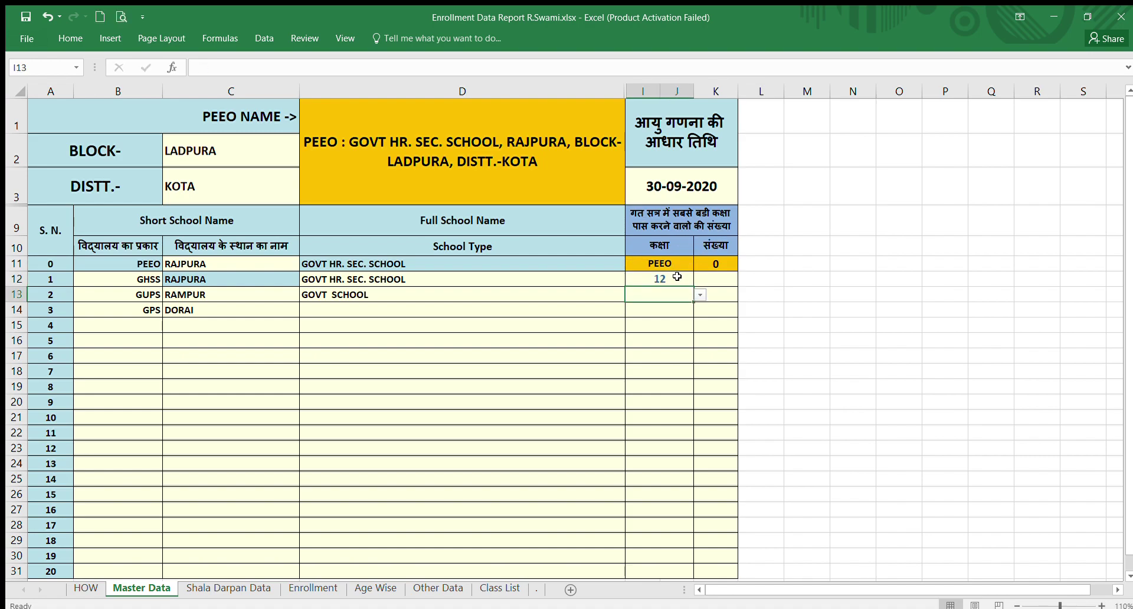
pyautogui.write('8')
pyautogui.press('Return')
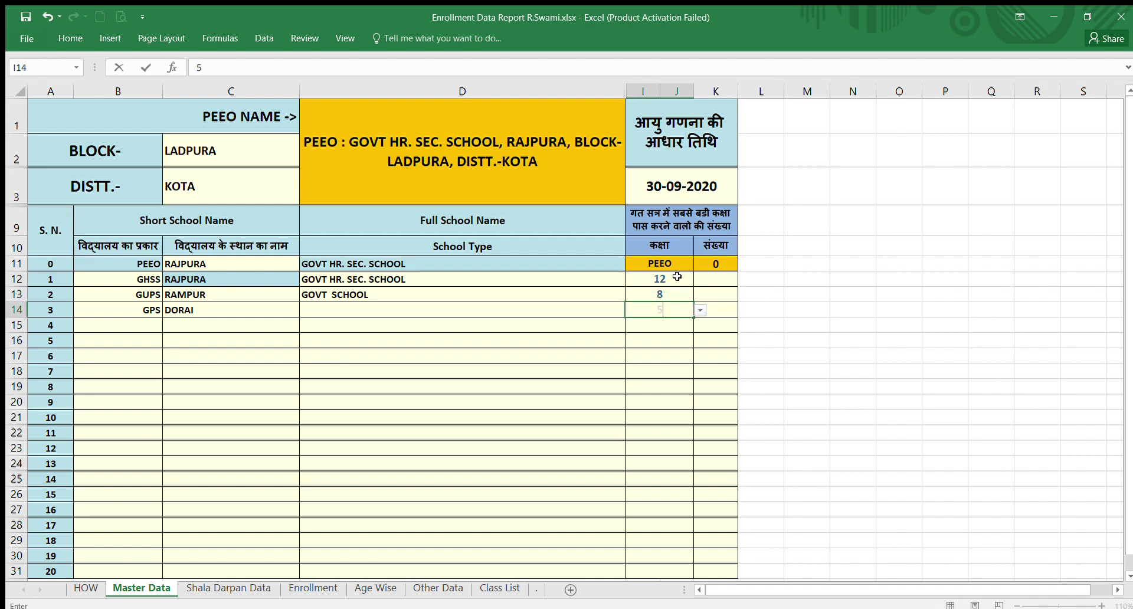
pyautogui.write('5')
# - Enter 6, 8 and 4 as the numbers of students who passed the highest class in schools 1, 2 and 3
pyautogui.click(723, 281)
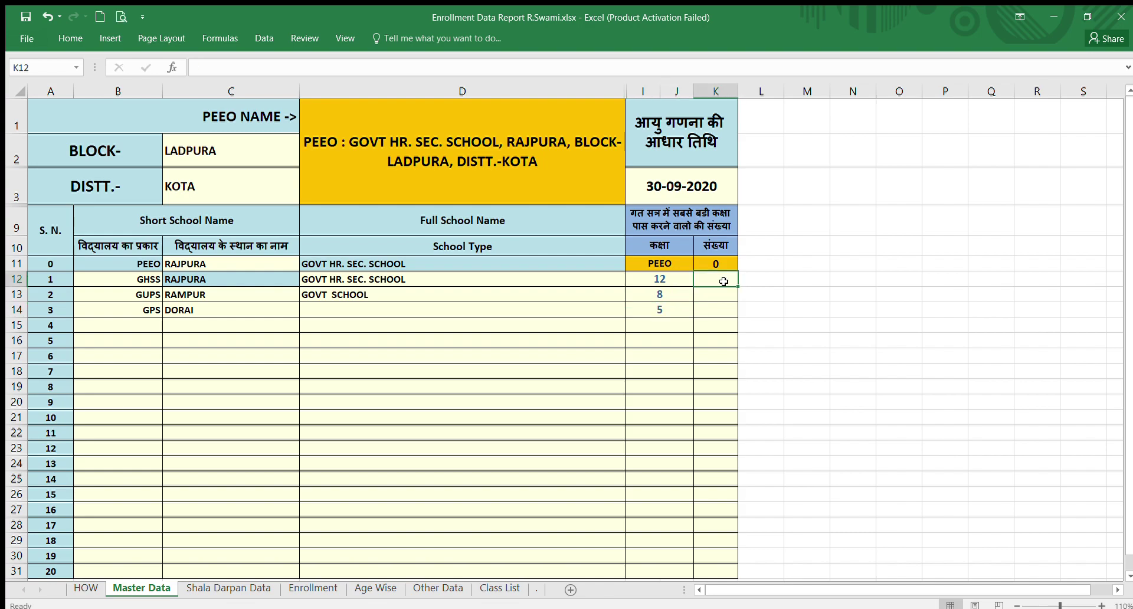
pyautogui.write('6')
pyautogui.press('Return')
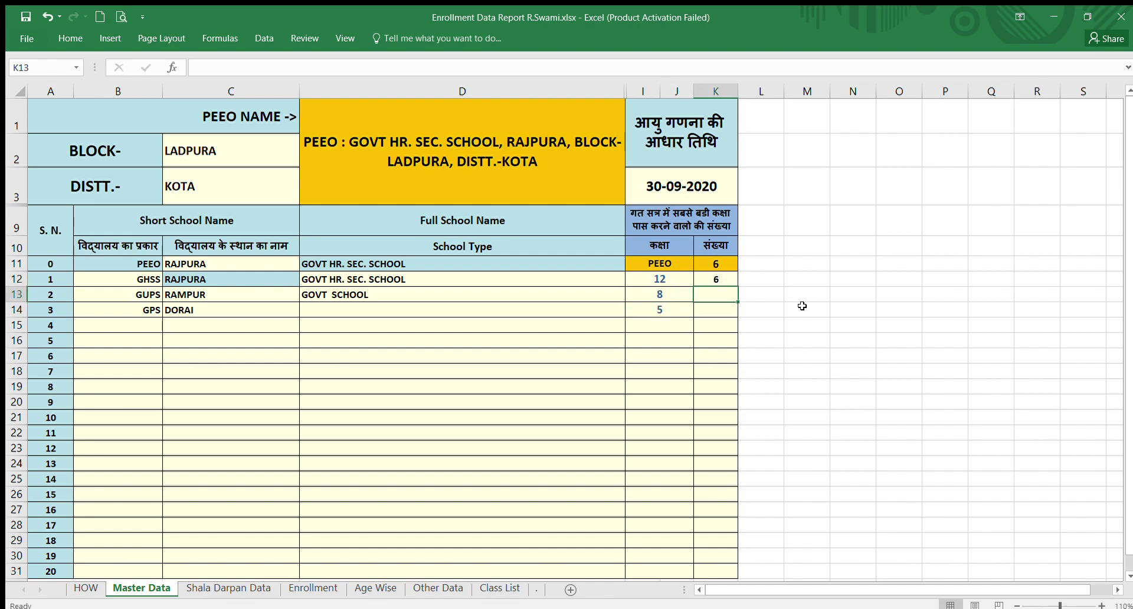
pyautogui.write('8')
pyautogui.press('Return')
pyautogui.write('4')
pyautogui.click(801, 306)
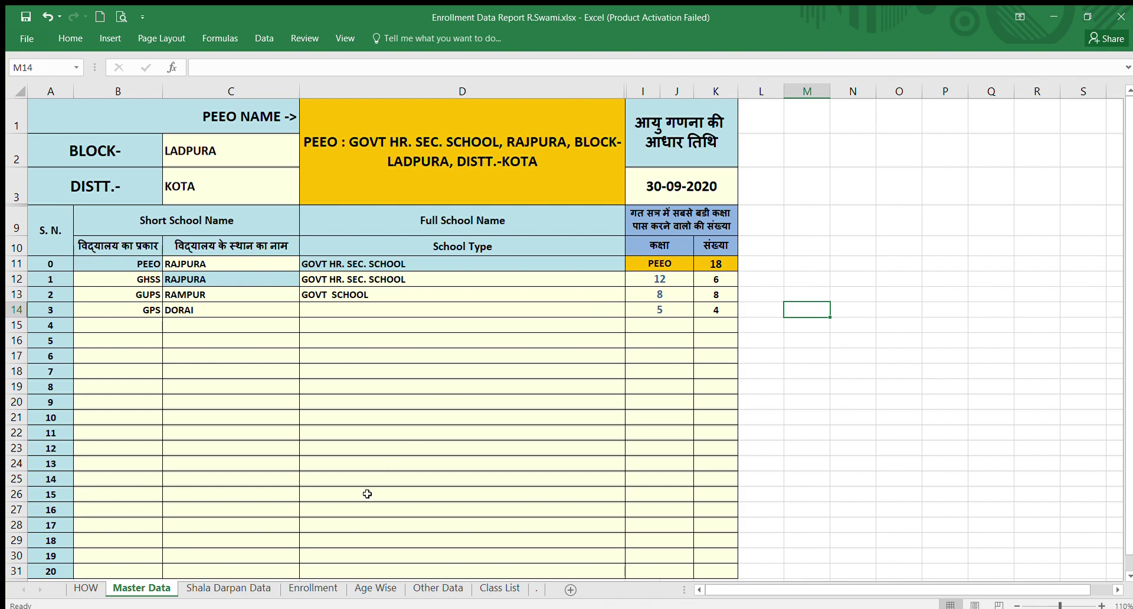
# - Copy all student records, cells A2 through AD296, from the sheet named "."
pyautogui.click(223, 588)
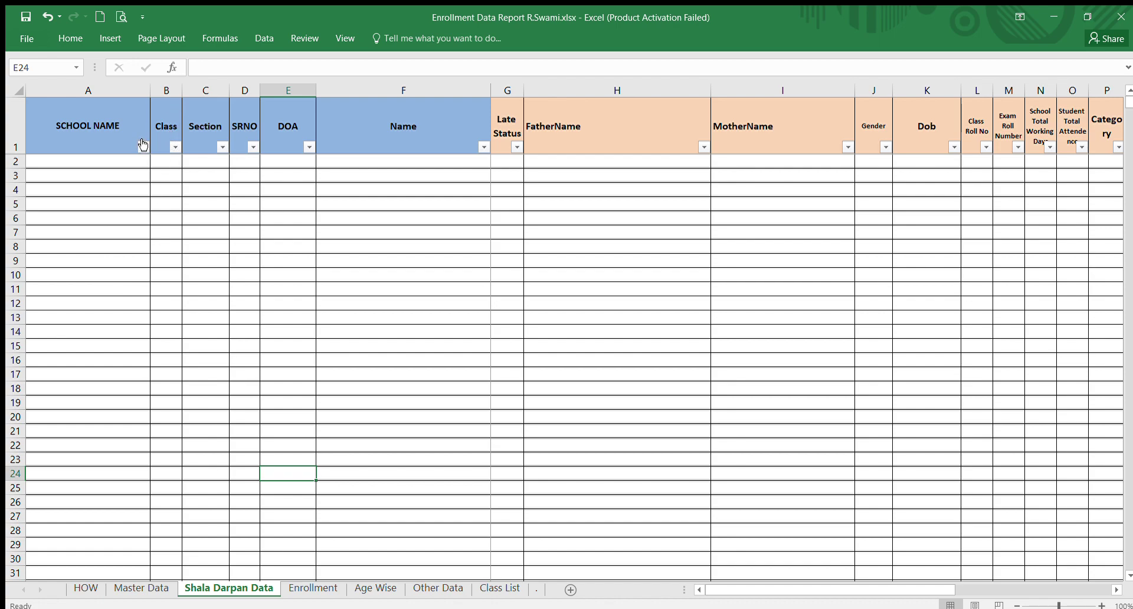
pyautogui.click(128, 160)
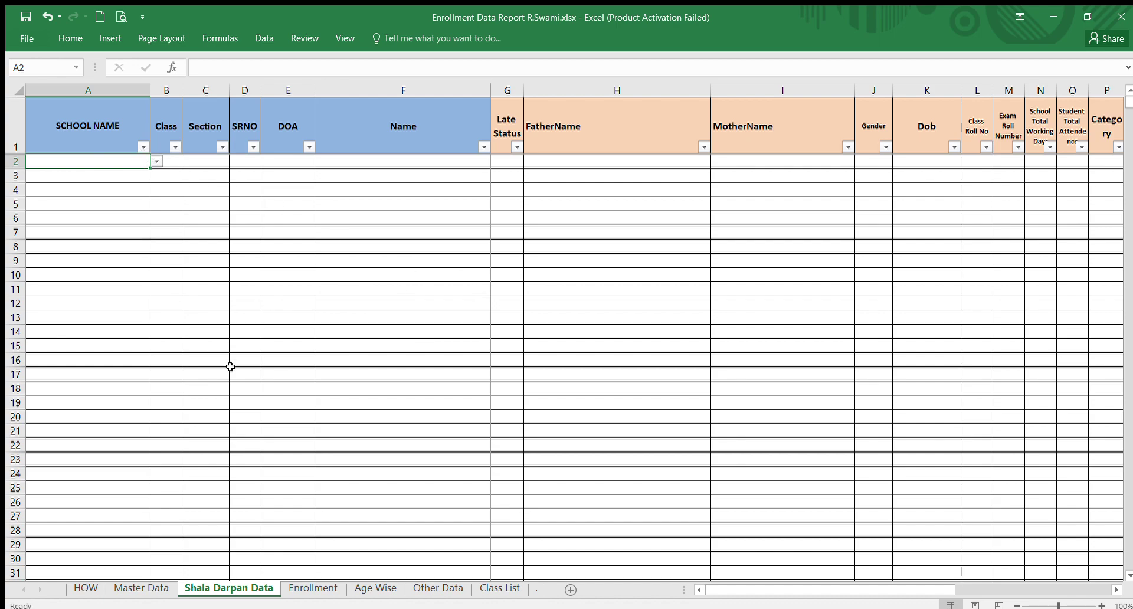
pyautogui.click(535, 590)
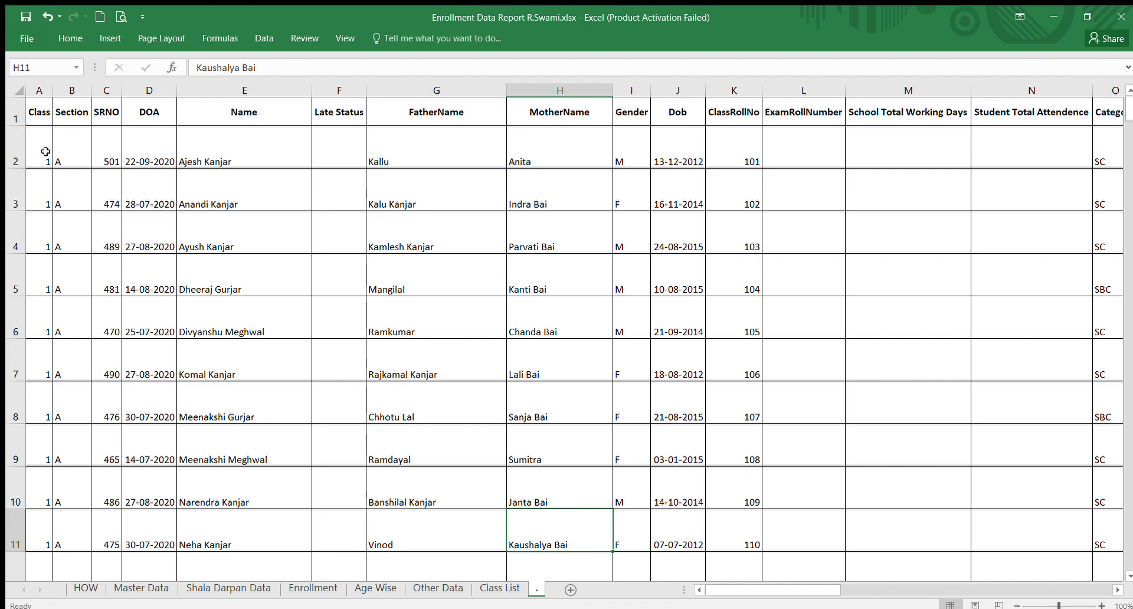
pyautogui.moveTo(41, 150); pyautogui.dragTo(380, 523)
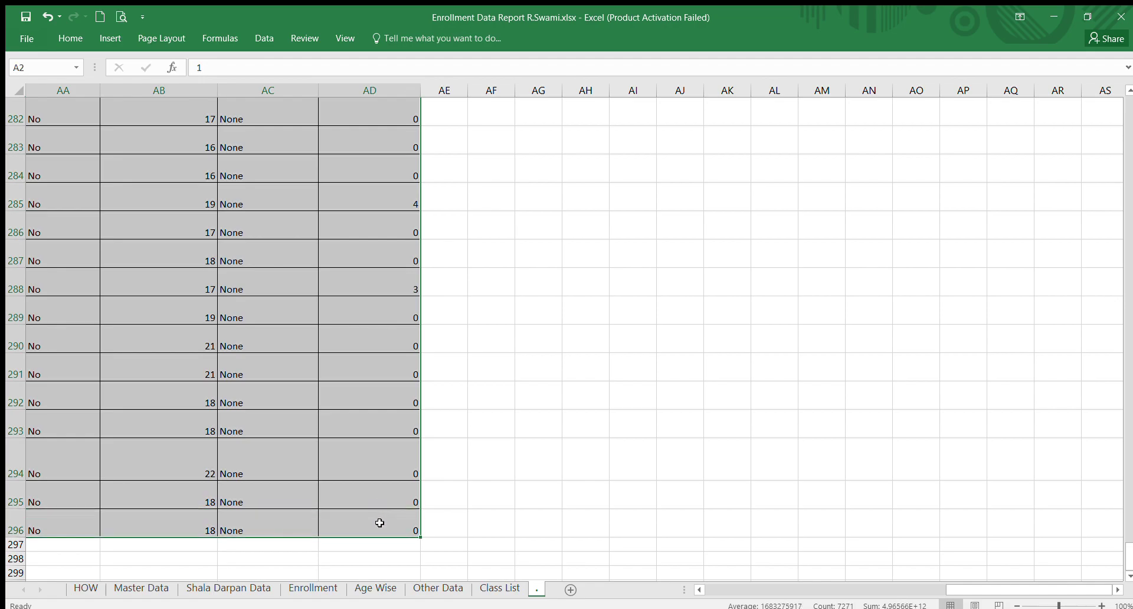
pyautogui.hotkey('ctrl', 'c')
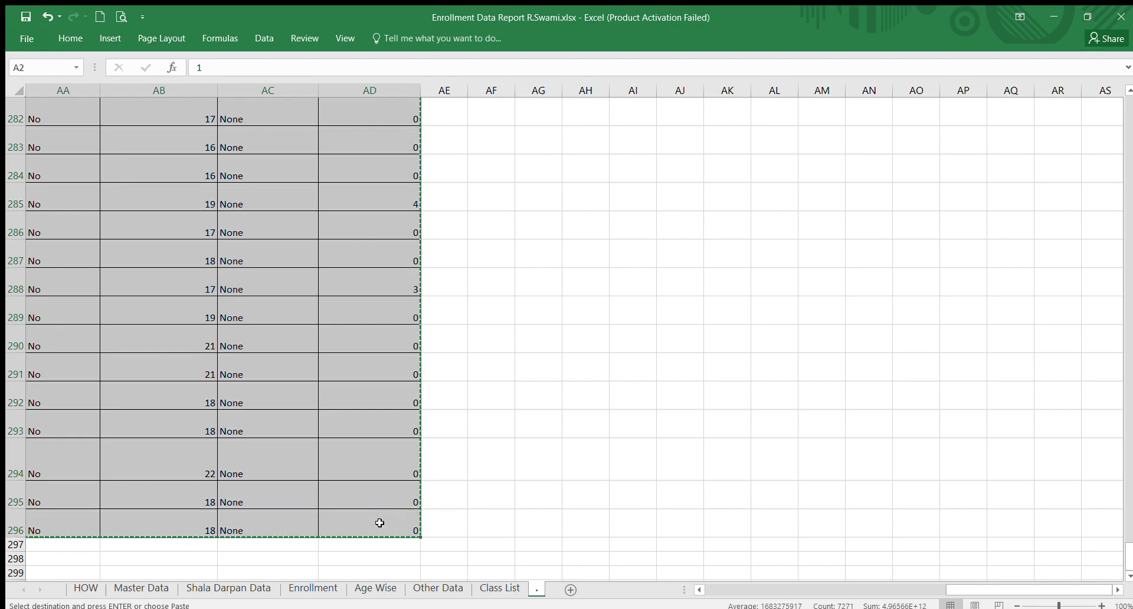
# - Paste the copied student records into the Shala Darpan Data sheet starting at cell B2, under the Class column
pyautogui.click(222, 588)
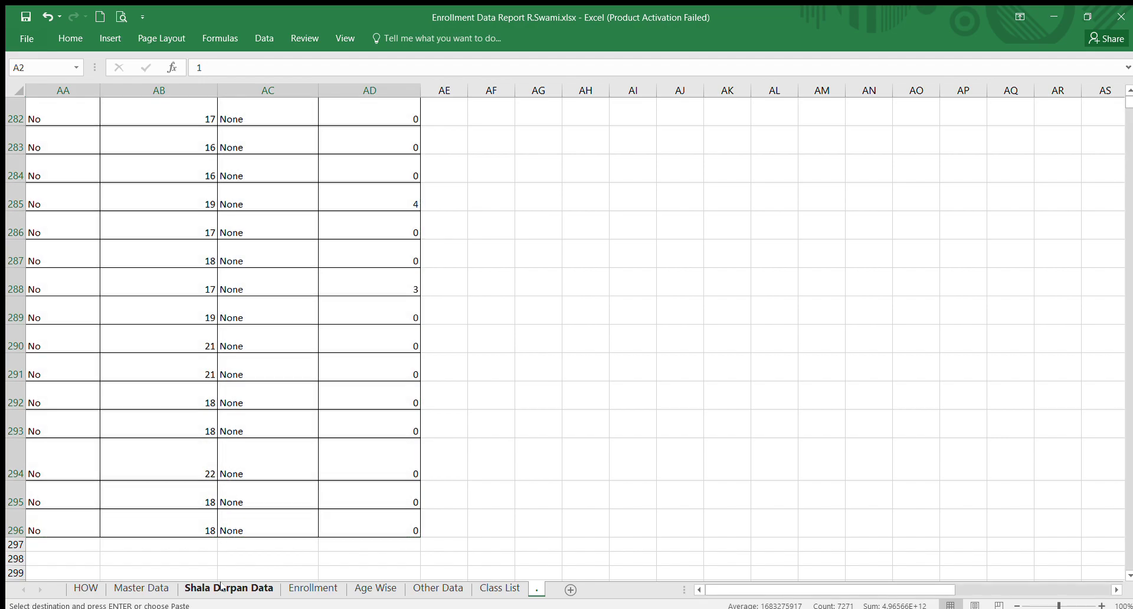
pyautogui.click(153, 224)
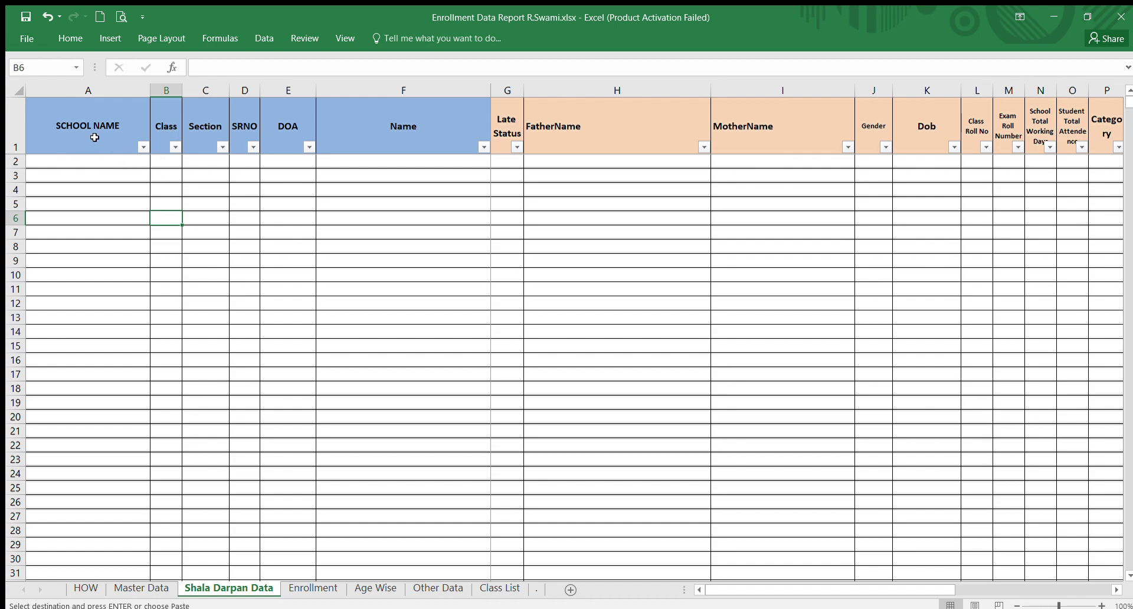
pyautogui.click(169, 162)
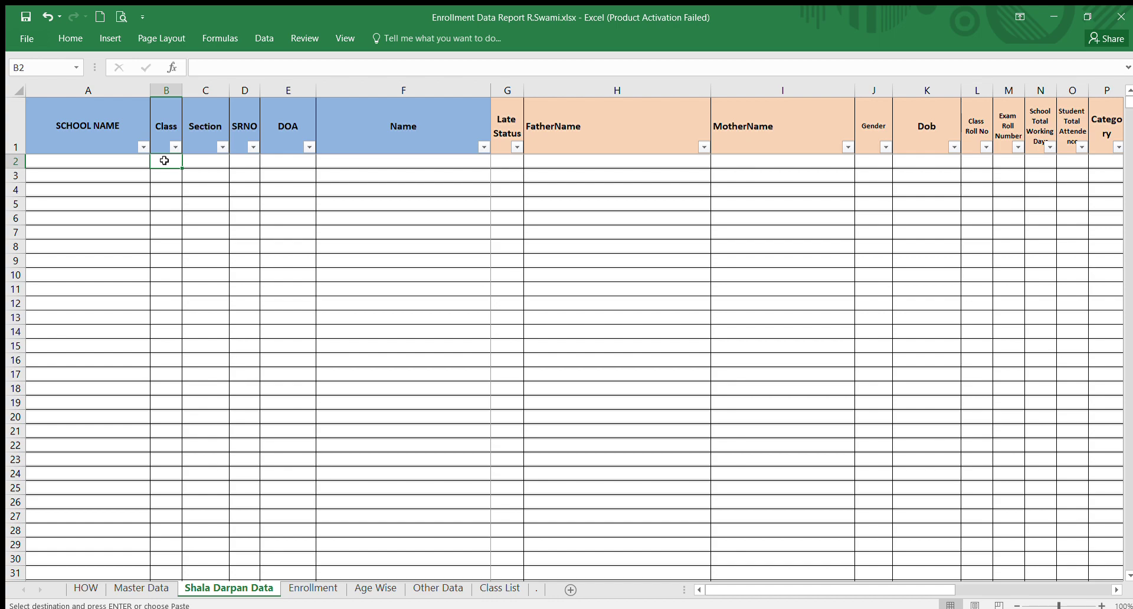
pyautogui.hotkey('ctrl', 'v')
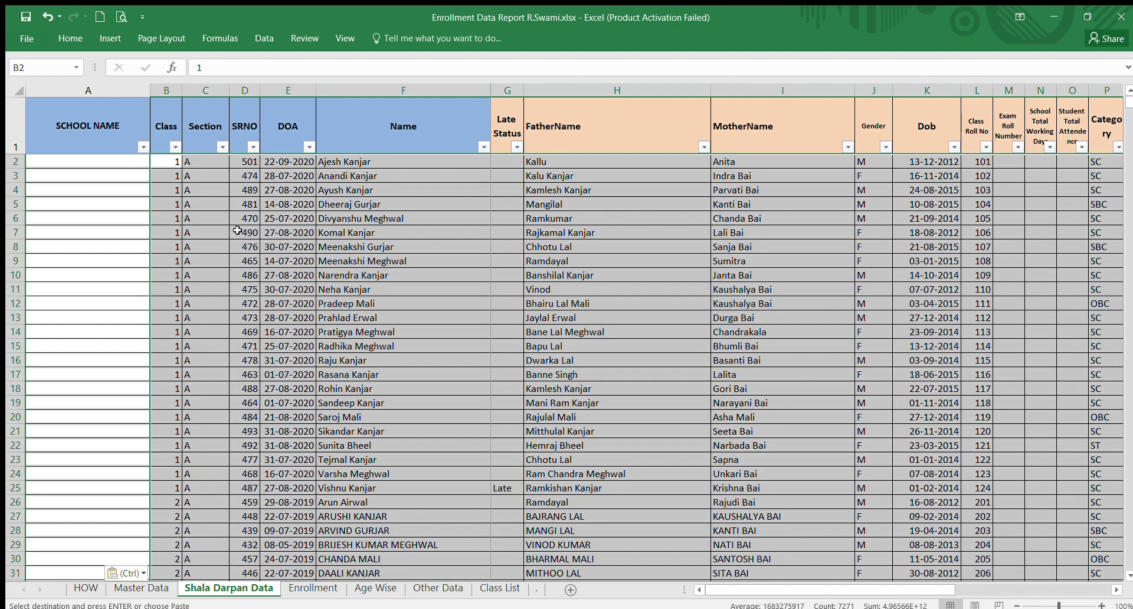
pyautogui.click(413, 316)
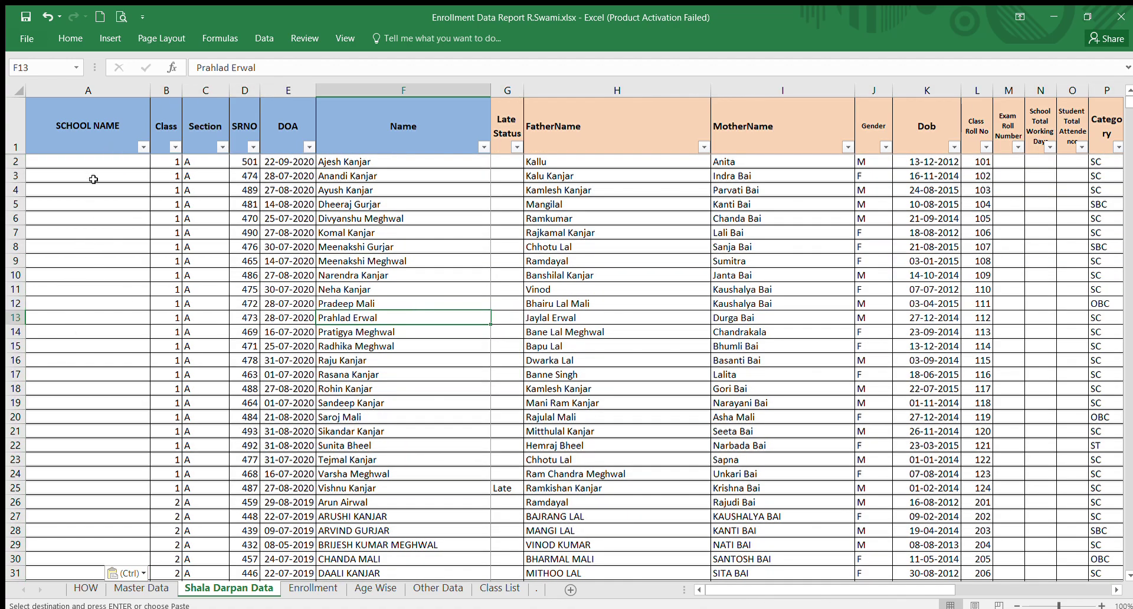
# - Enter GHSS RAJPURA as the school name in A2 and fill it down to row 296 for every student record
pyautogui.click(116, 163)
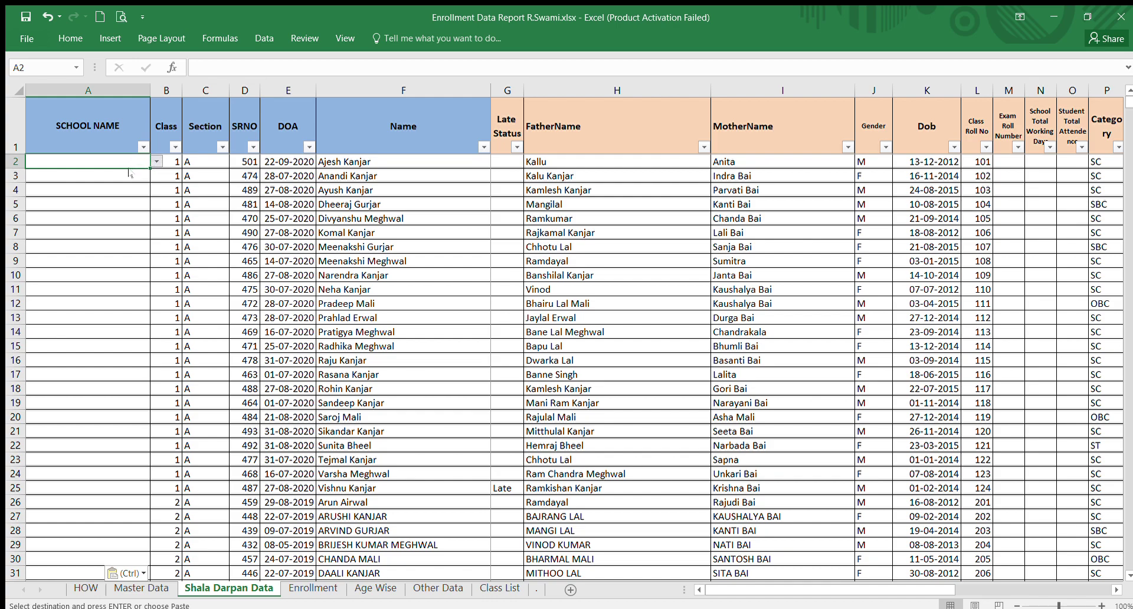
pyautogui.hotkey('ctrl', 'v')
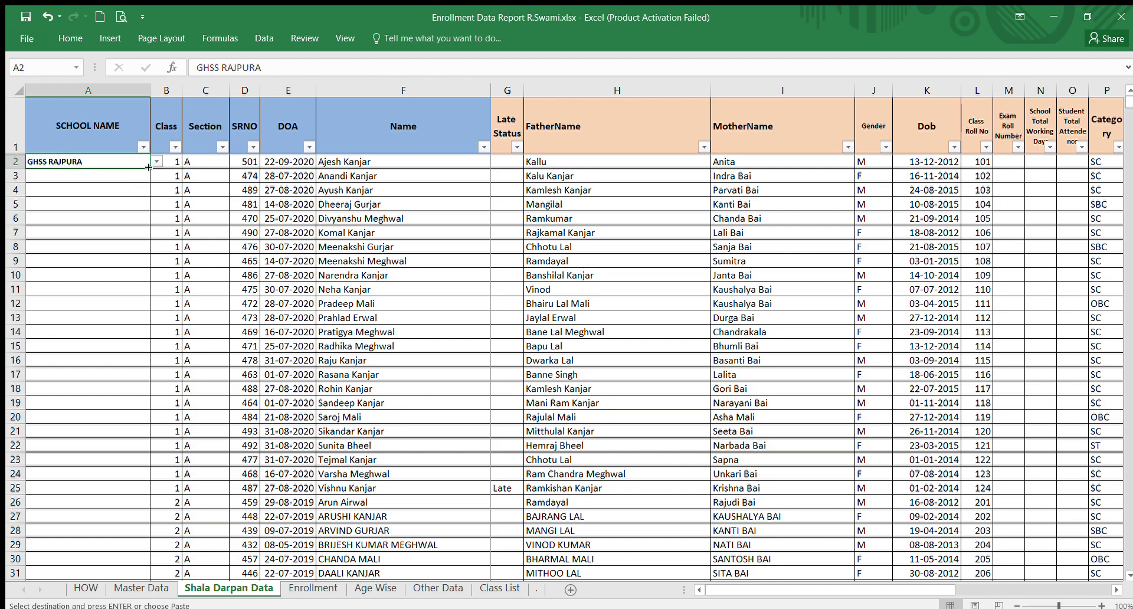
pyautogui.moveTo(148, 168); pyautogui.dragTo(151, 467)
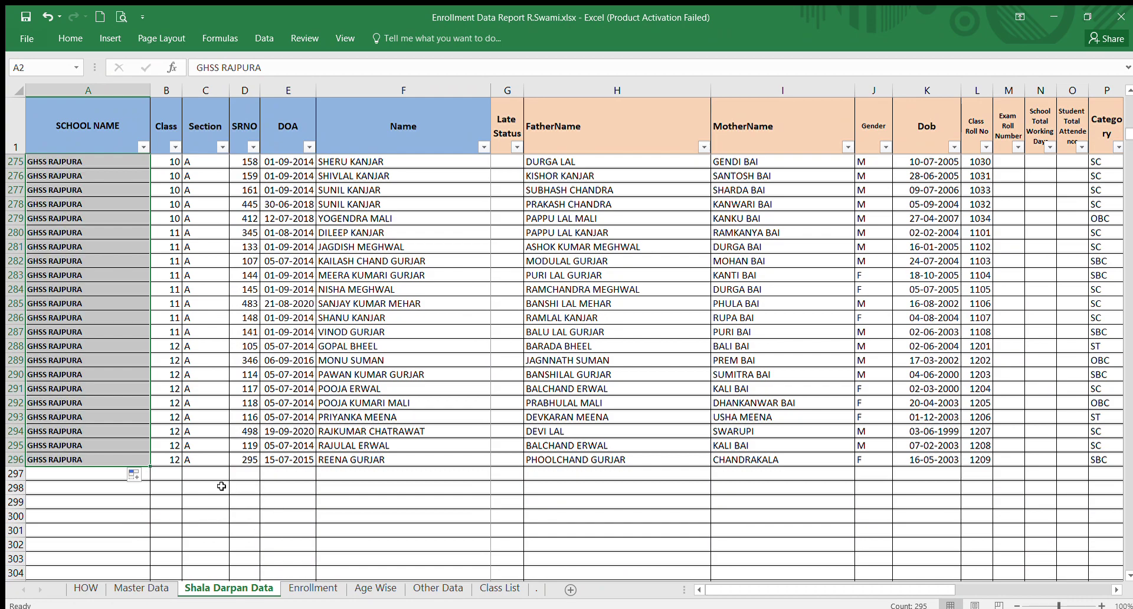
pyautogui.click(173, 474)
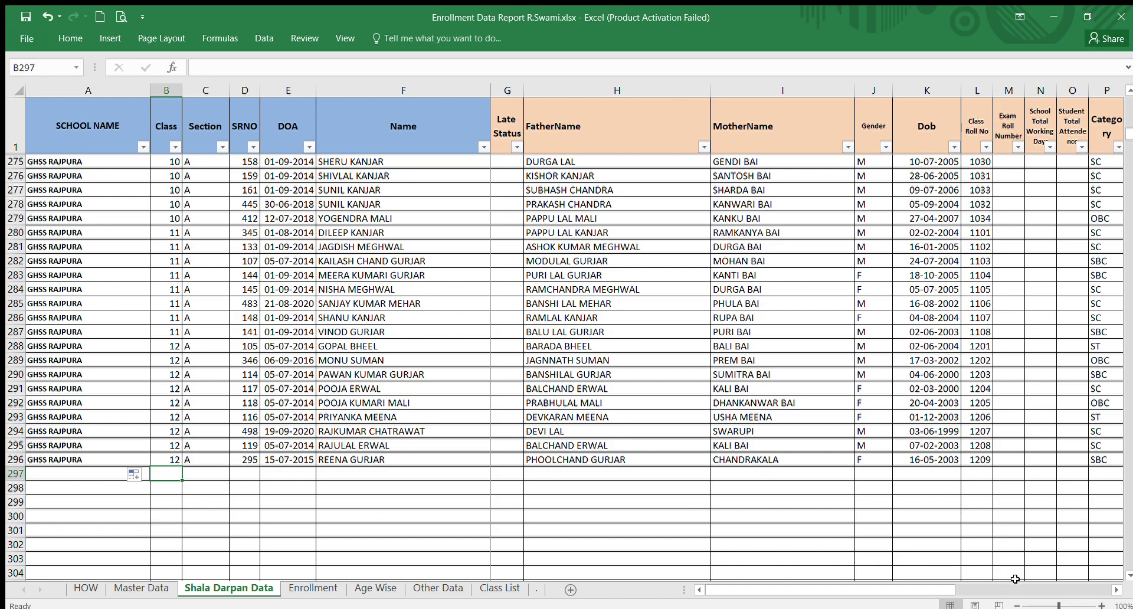
pyautogui.click(1097, 589)
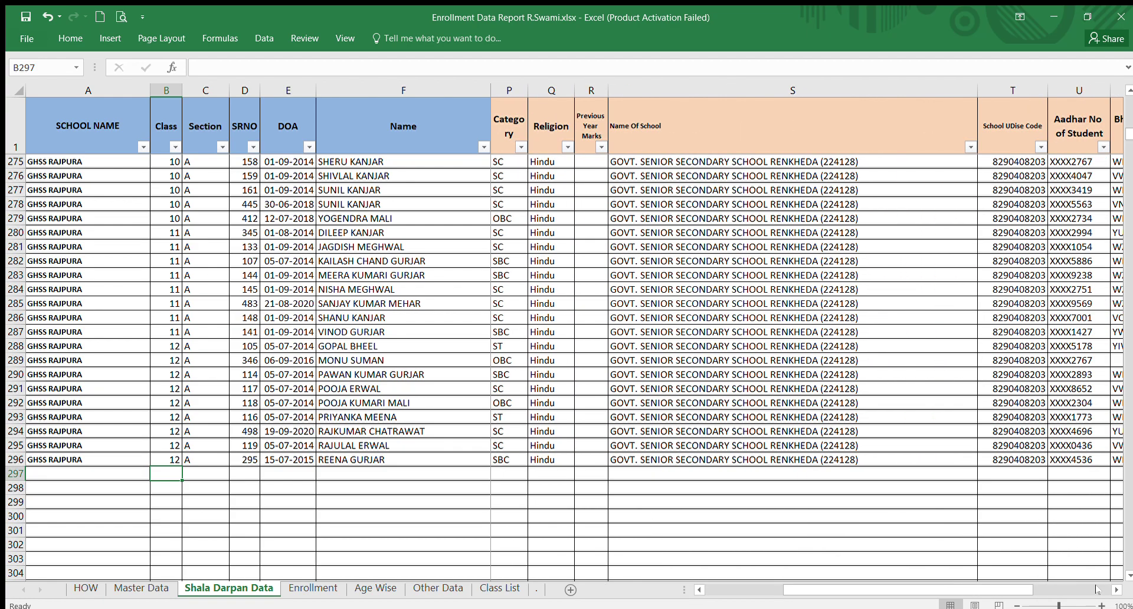
pyautogui.click(1097, 590)
pyautogui.click(1097, 590)
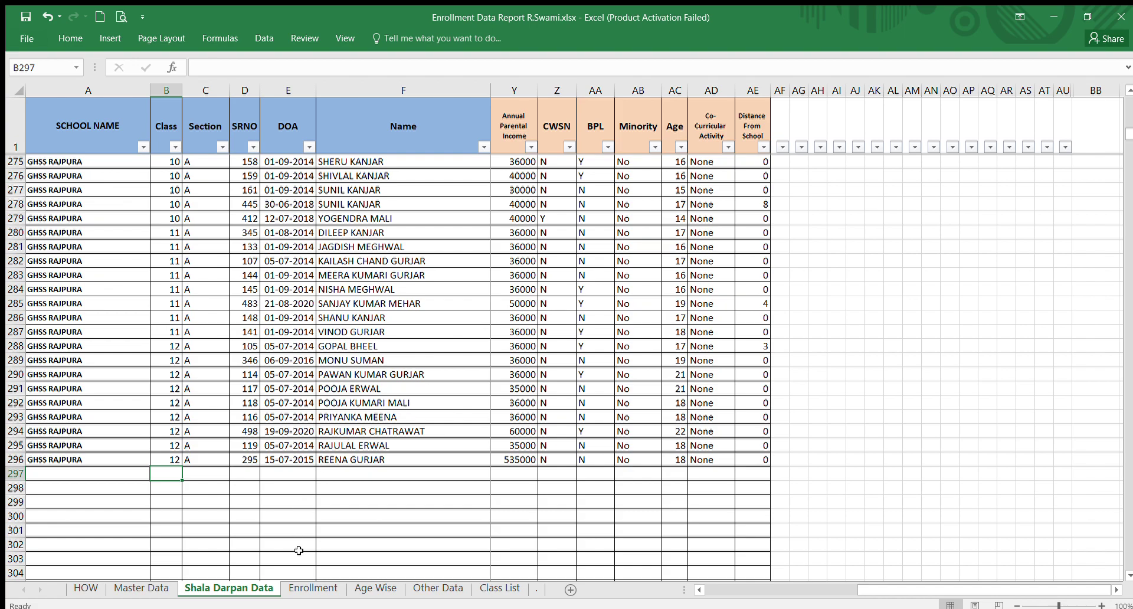
# - On the Enrollment sheet, set the report type to GHSS and the school place to RAJPURA
pyautogui.click(310, 587)
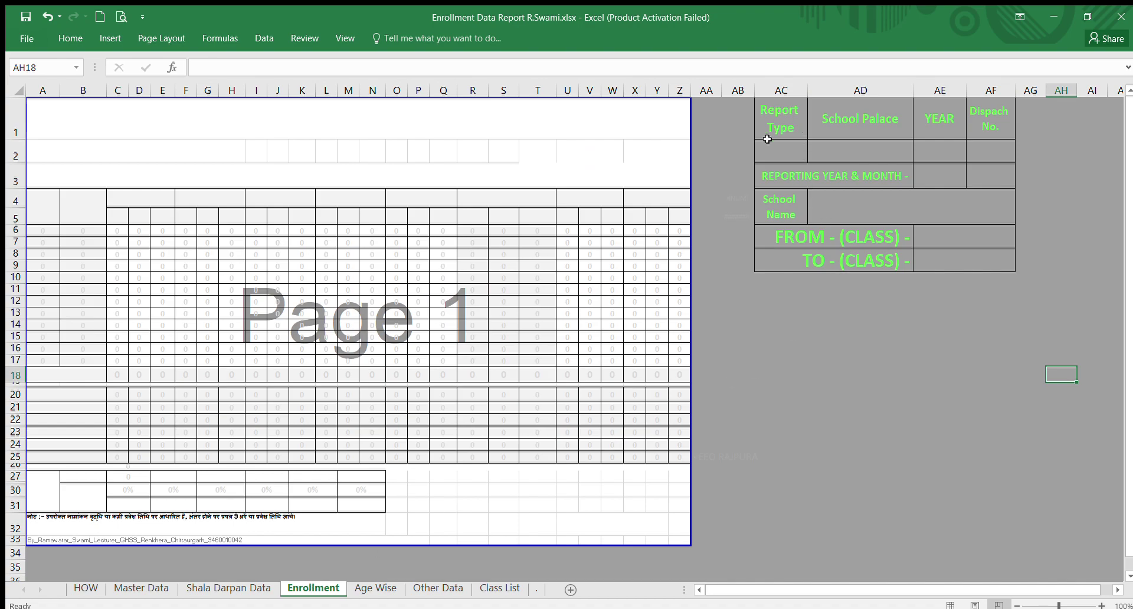
pyautogui.click(790, 150)
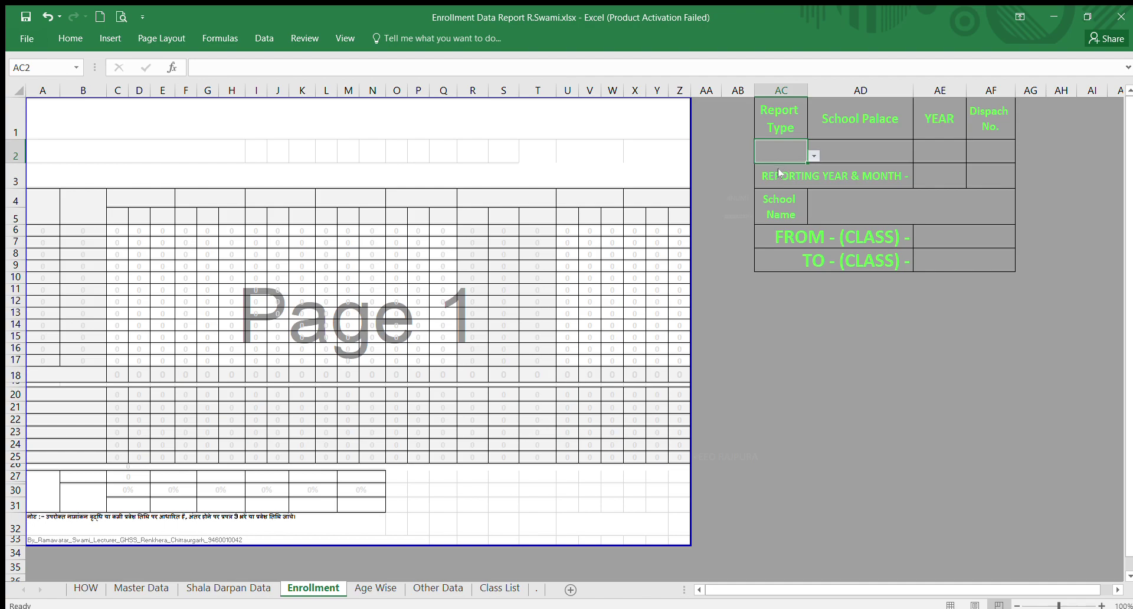
pyautogui.click(780, 178)
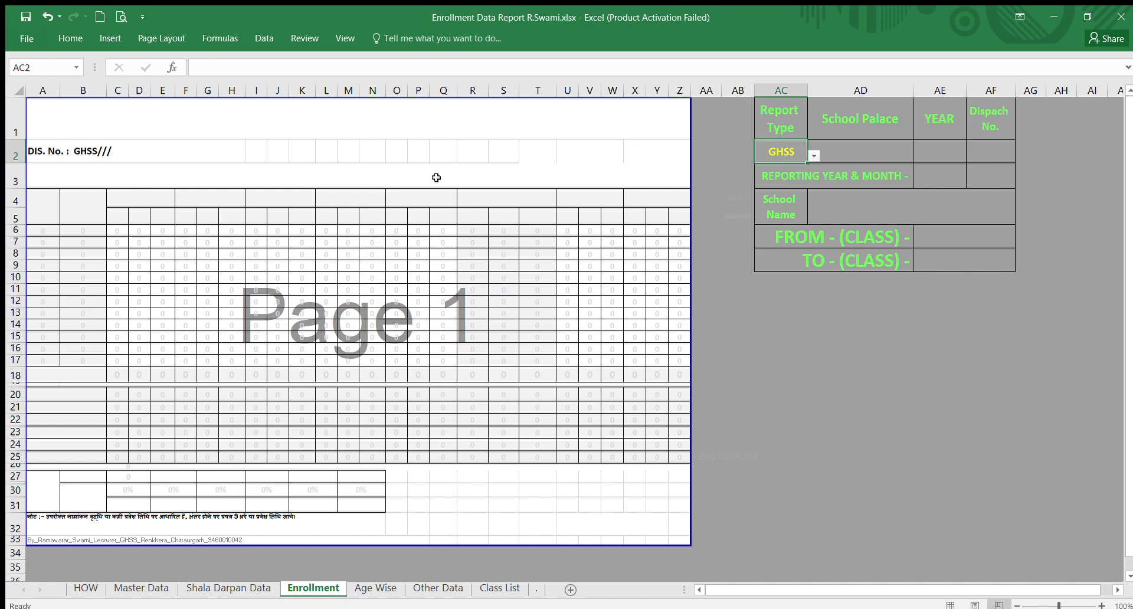
pyautogui.click(887, 144)
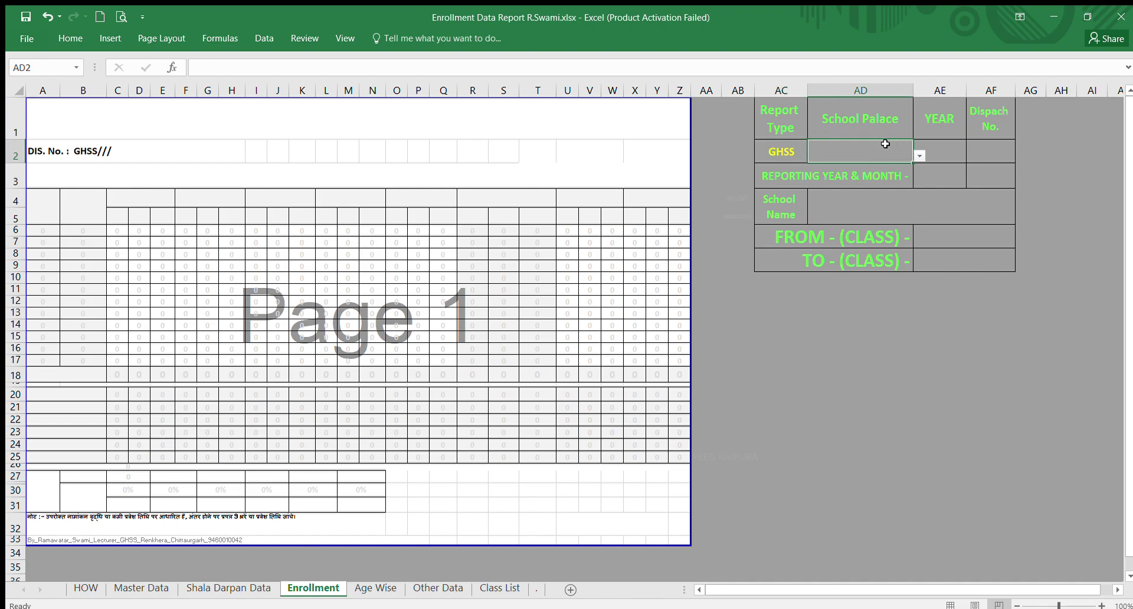
pyautogui.click(920, 155)
pyautogui.click(862, 169)
# - Set the Enrollment report's year to 2020-21 and its dispatch number to 656
pyautogui.click(956, 153)
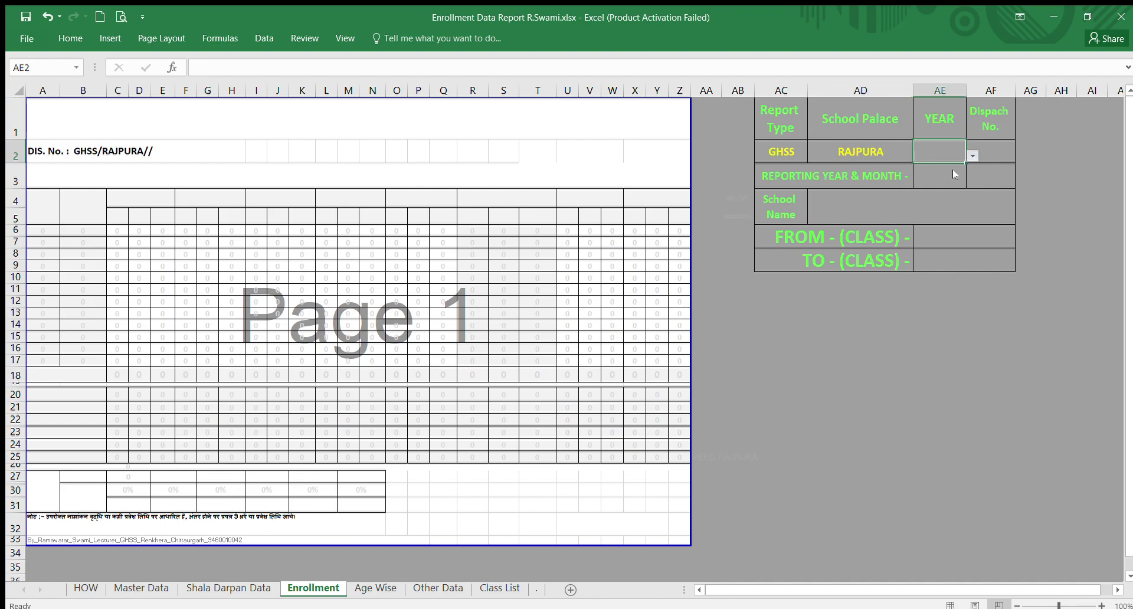
pyautogui.click(955, 177)
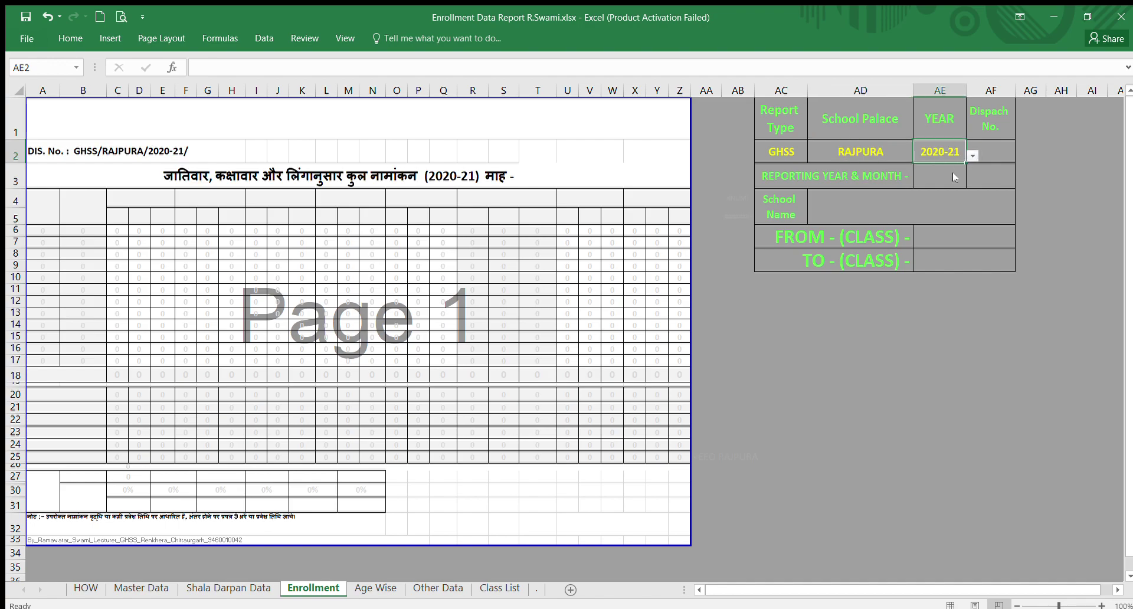
pyautogui.click(1000, 154)
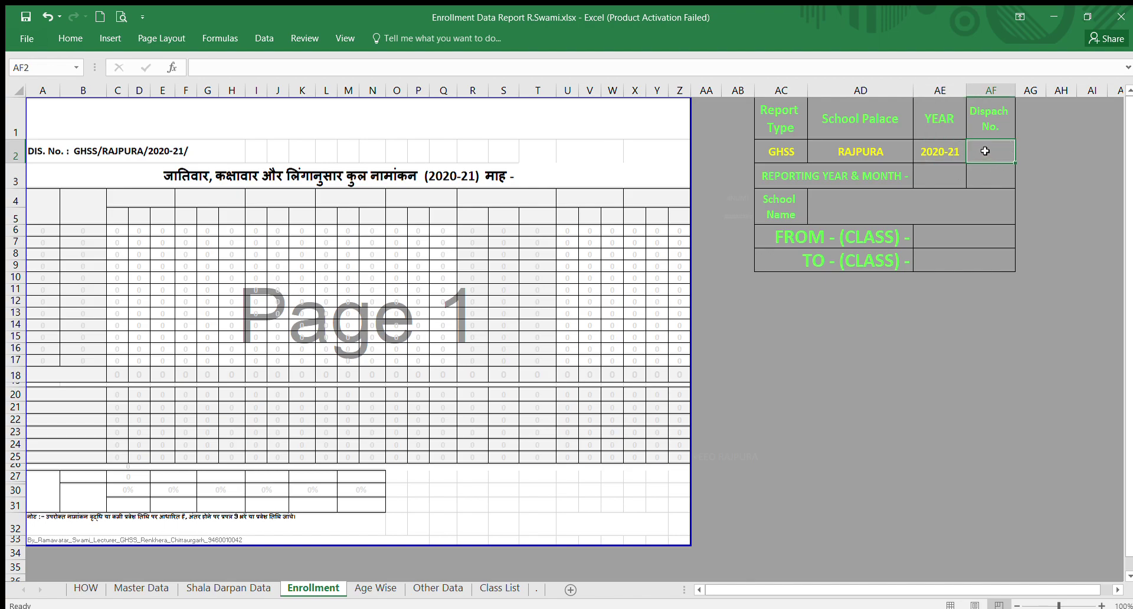
pyautogui.write('656')
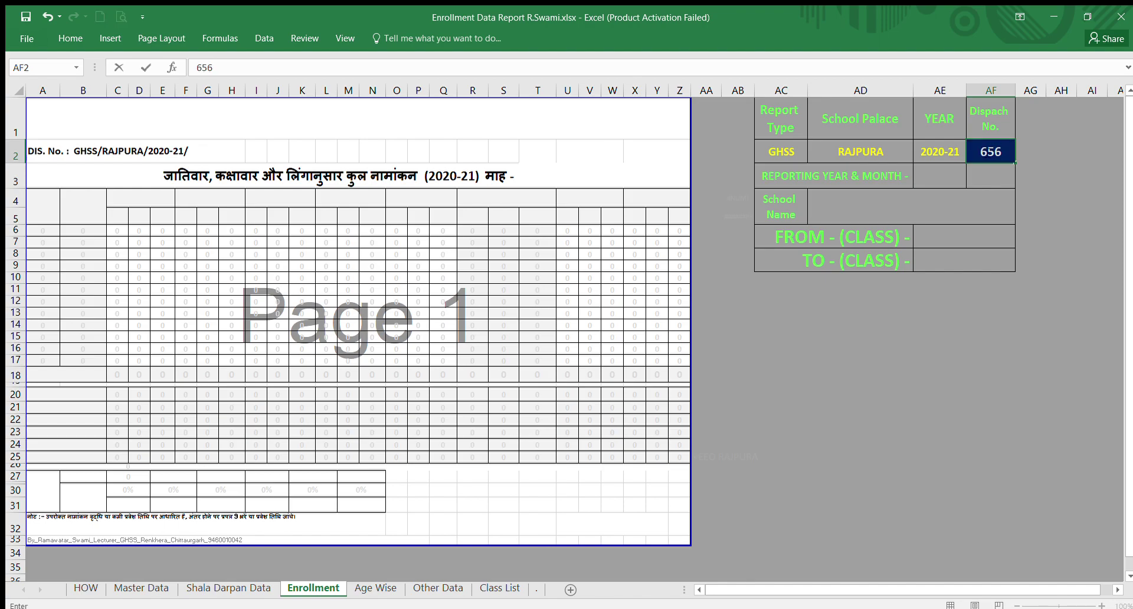
pyautogui.click(934, 348)
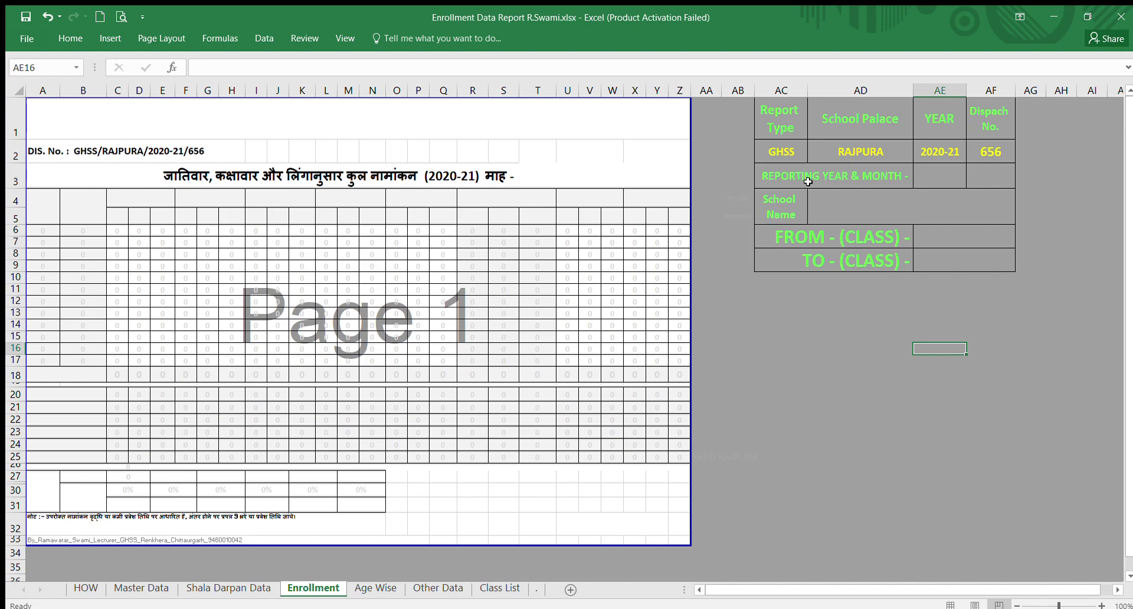
# - Set the reporting year to 2021 and the reporting month to 1
pyautogui.click(945, 177)
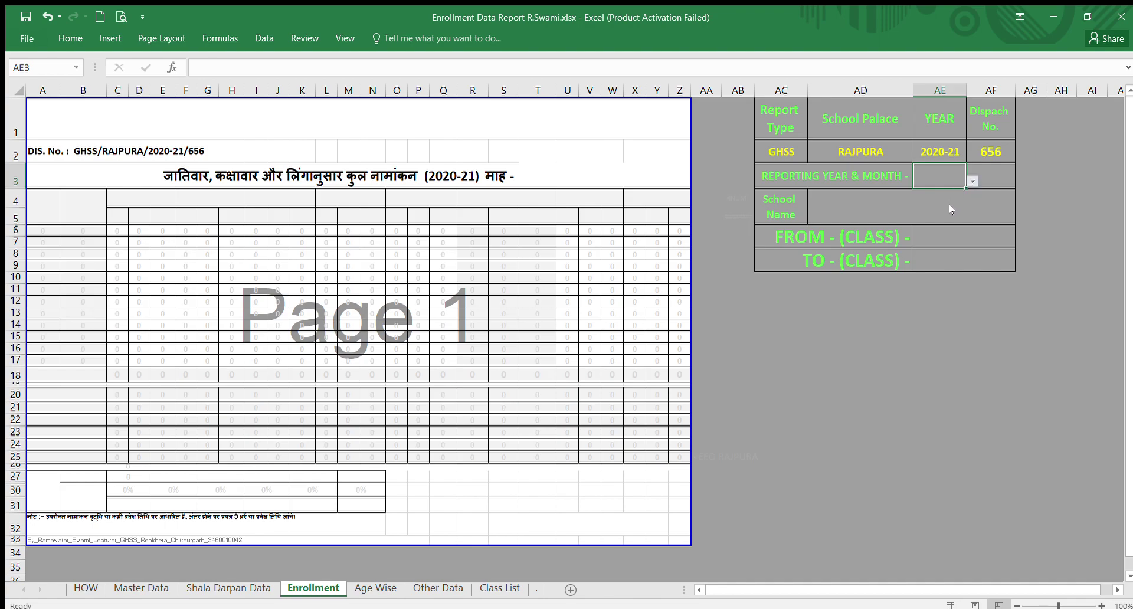
pyautogui.click(972, 181)
pyautogui.click(975, 200)
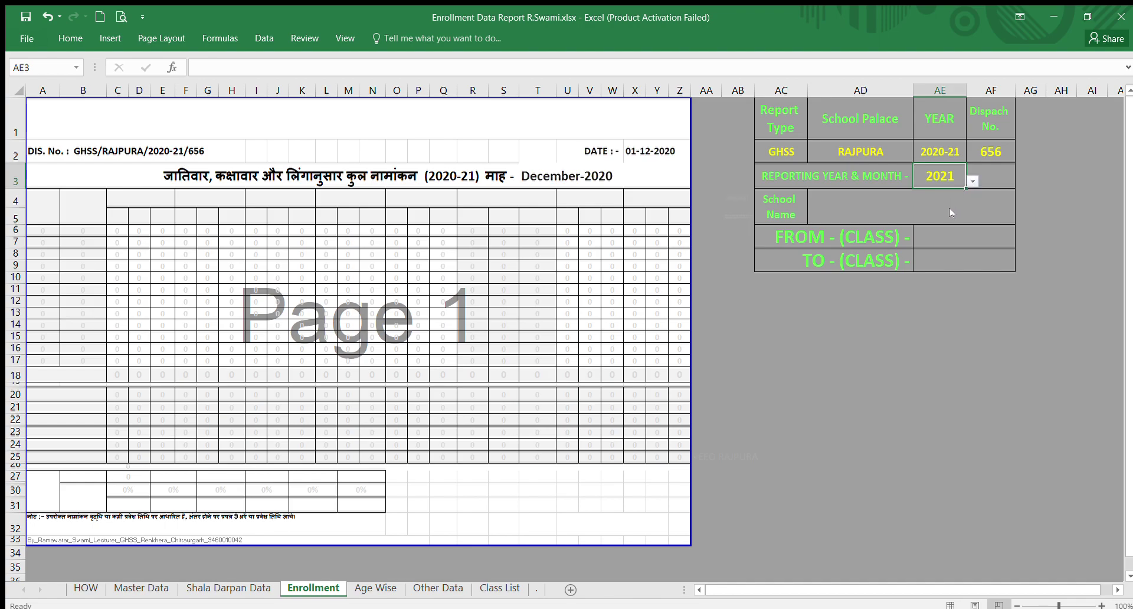
pyautogui.click(997, 179)
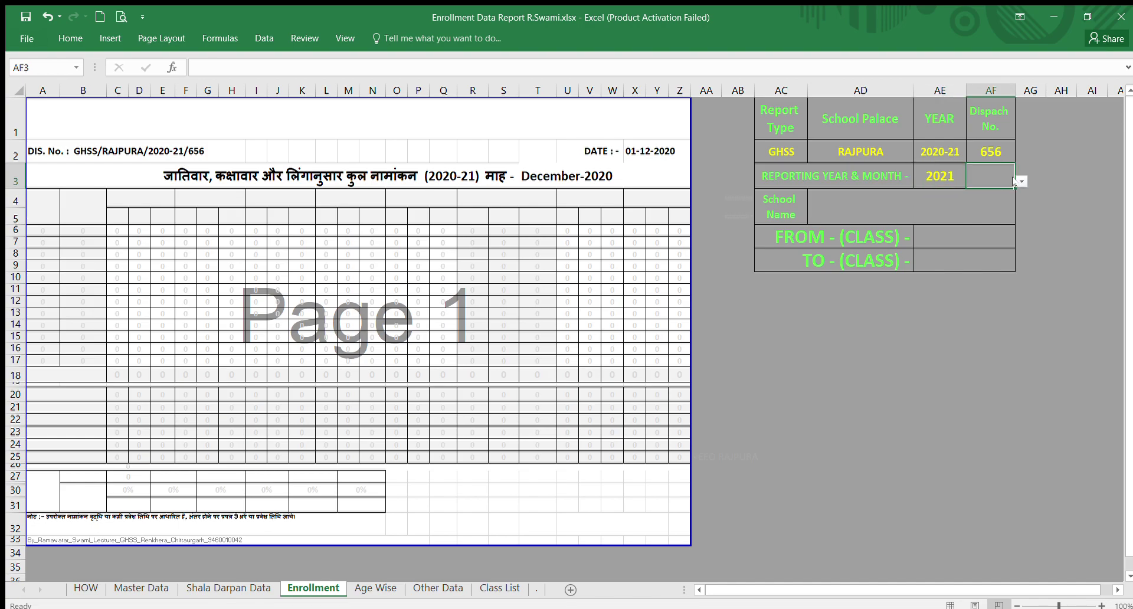
pyautogui.write('1')
pyautogui.press('Return')
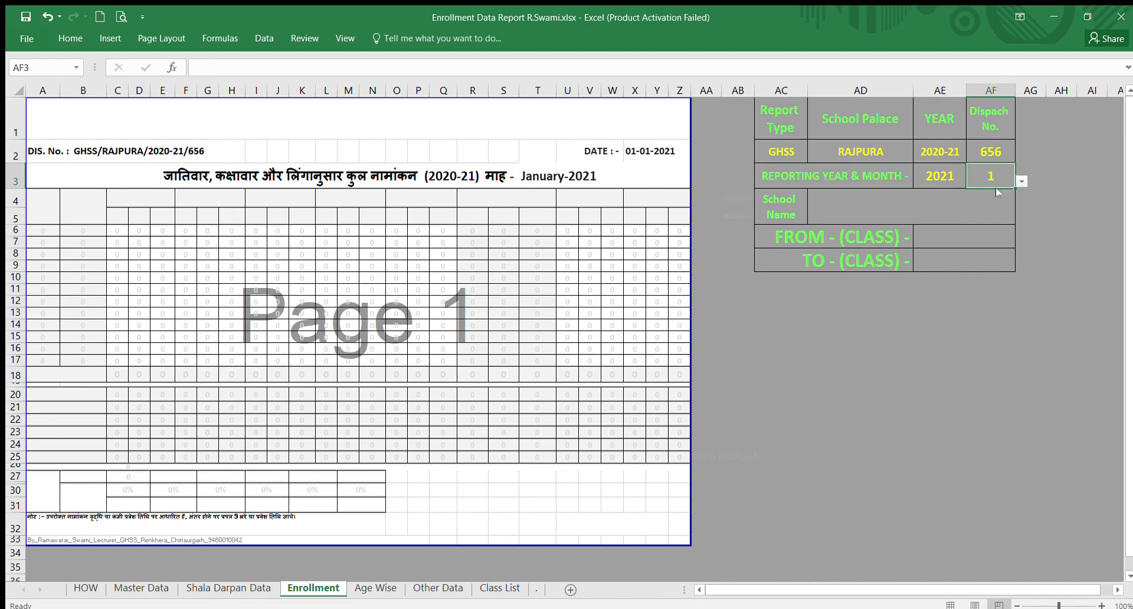
# - Choose GHSS RAJPURA as the report's school name and set the class range from 1 to 12
pyautogui.click(885, 202)
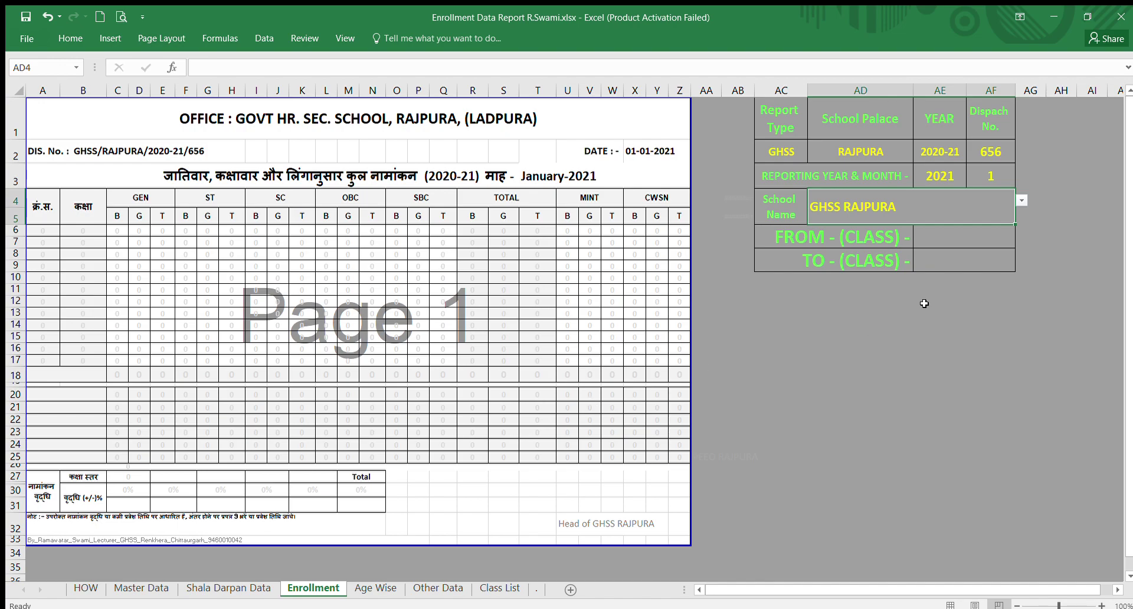
pyautogui.click(952, 242)
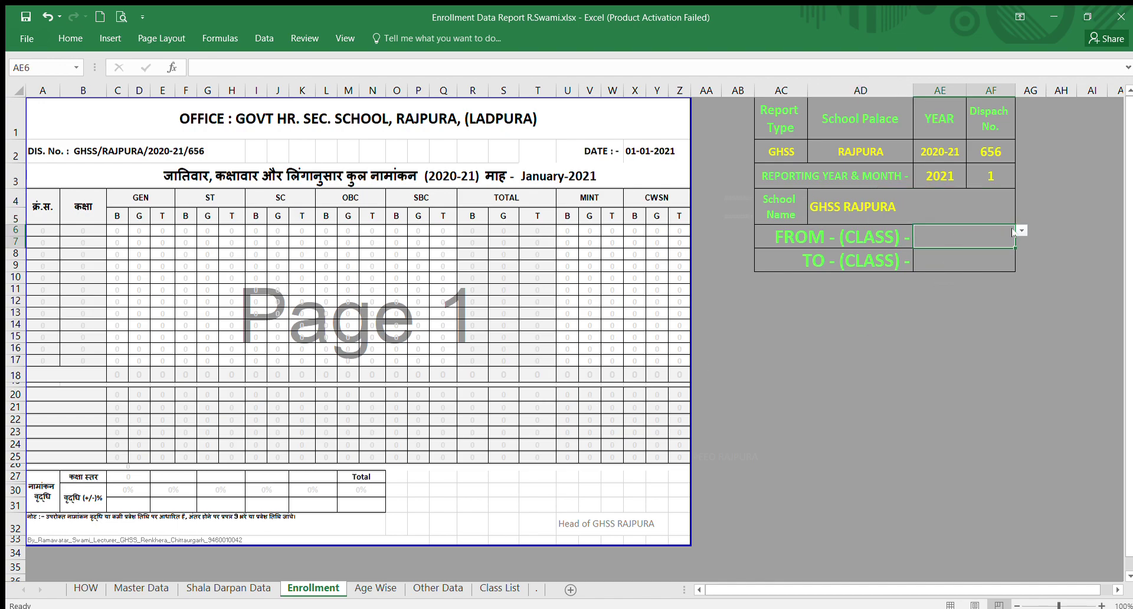
pyautogui.write('1')
pyautogui.press('Return')
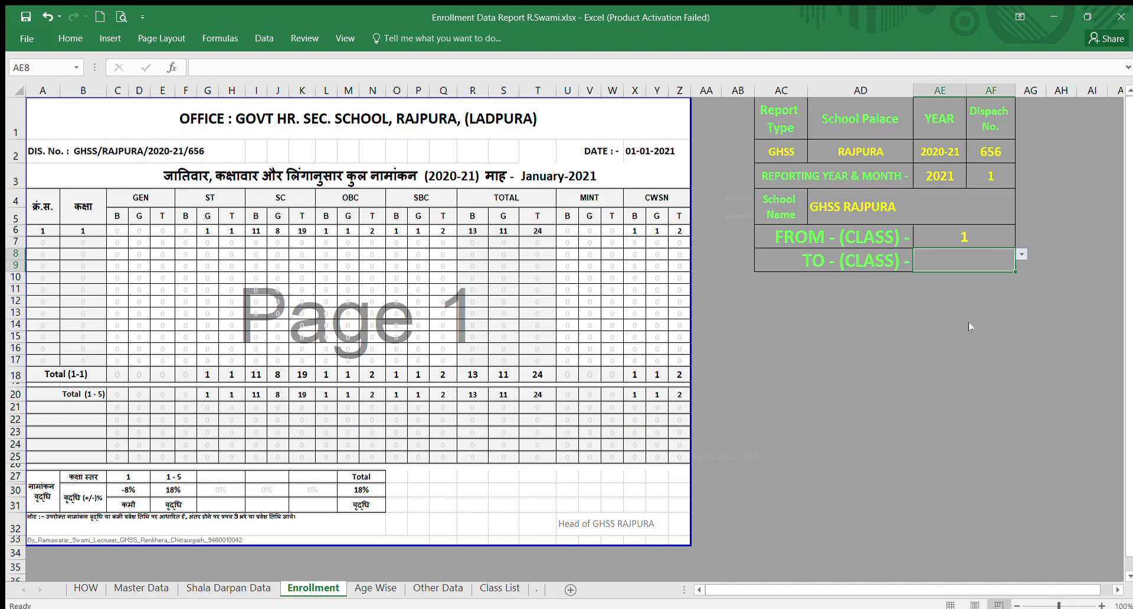
pyautogui.write('12')
pyautogui.hotkey('ctrl', 'Return')
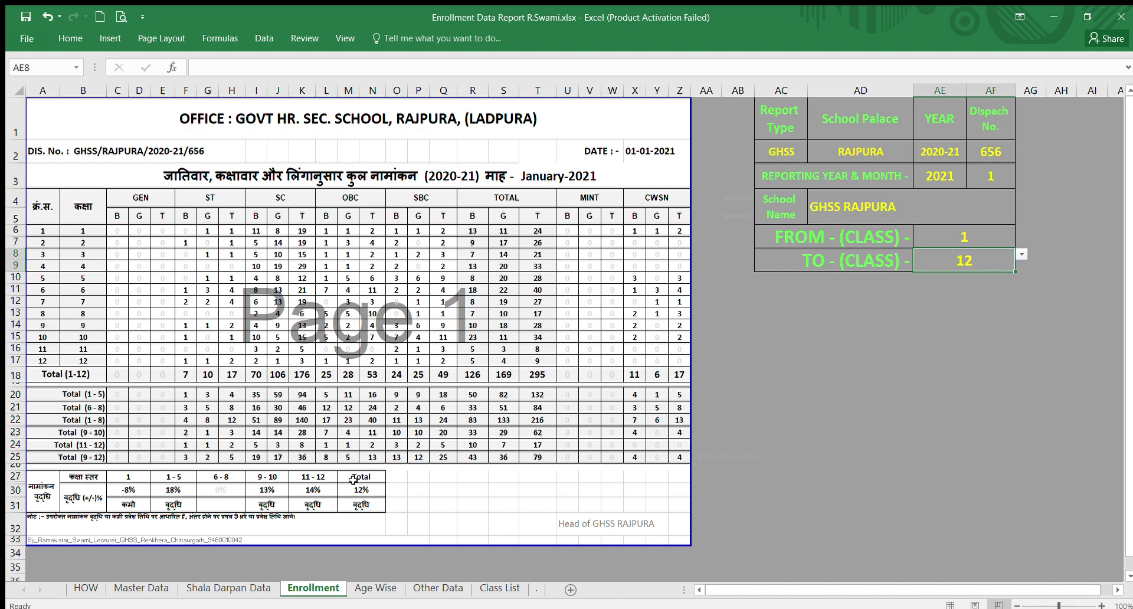
pyautogui.click(742, 459)
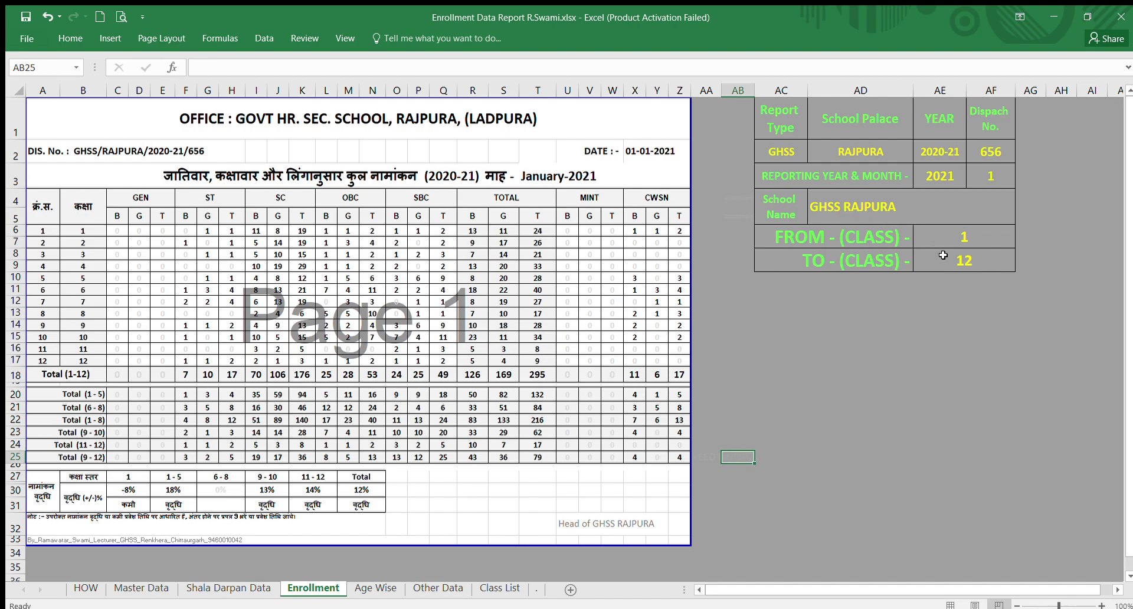
pyautogui.click(960, 261)
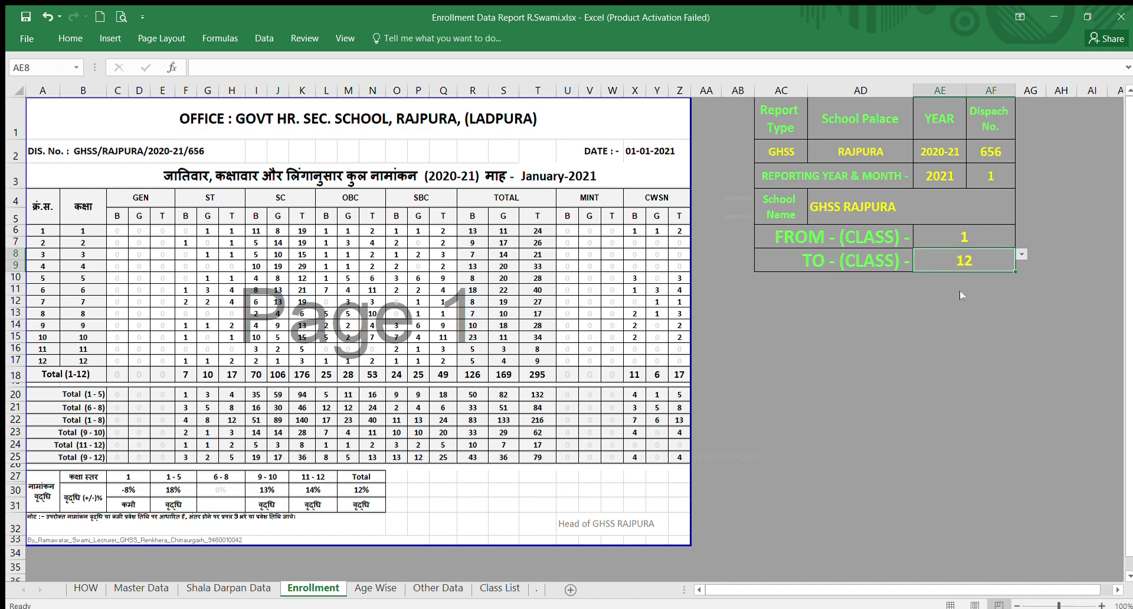
# - Try ending the Enrollment report's class range at class 8, and undo that change
pyautogui.write('8')
pyautogui.press('Return')
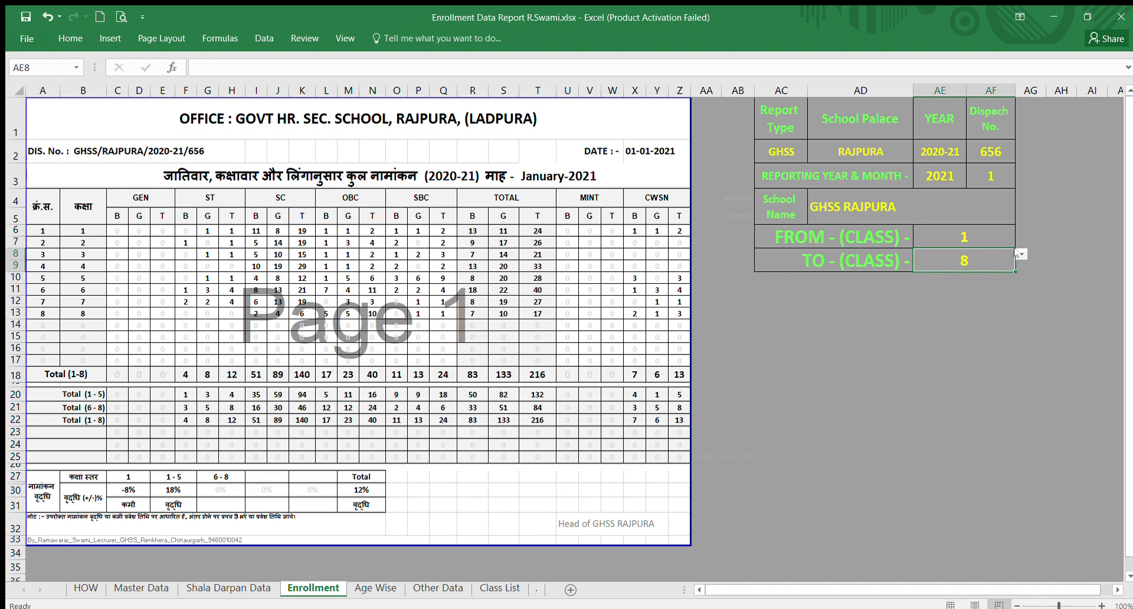
pyautogui.hotkey('ctrl', 'z')
pyautogui.click(893, 384)
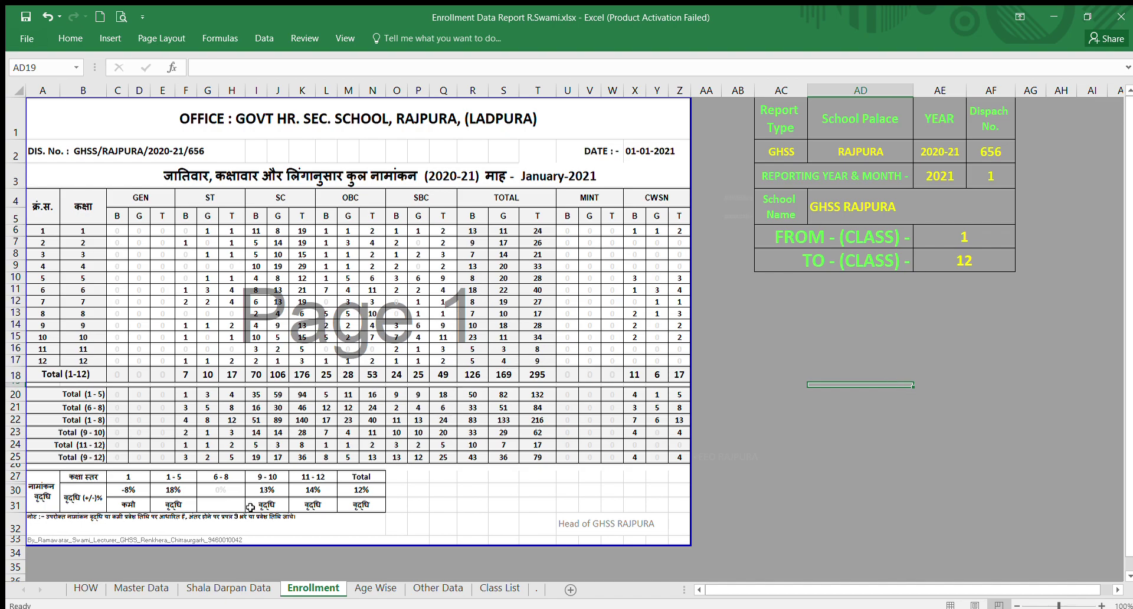
# - On the Age Wise sheet, set the report type to GHSS and the school place to RAJPURA
pyautogui.click(380, 589)
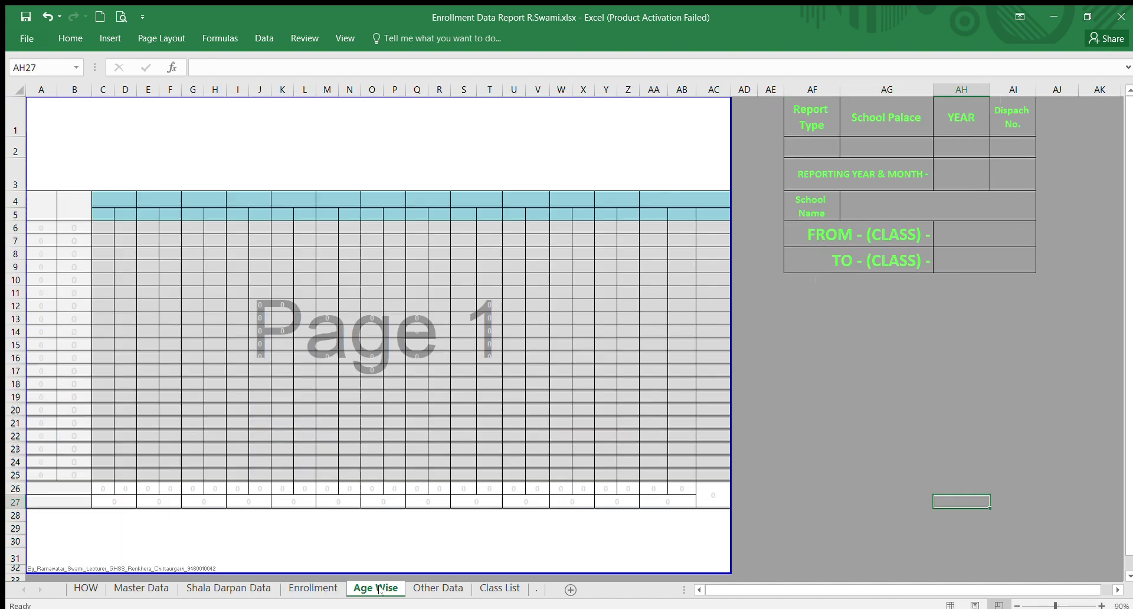
pyautogui.click(798, 407)
pyautogui.click(806, 144)
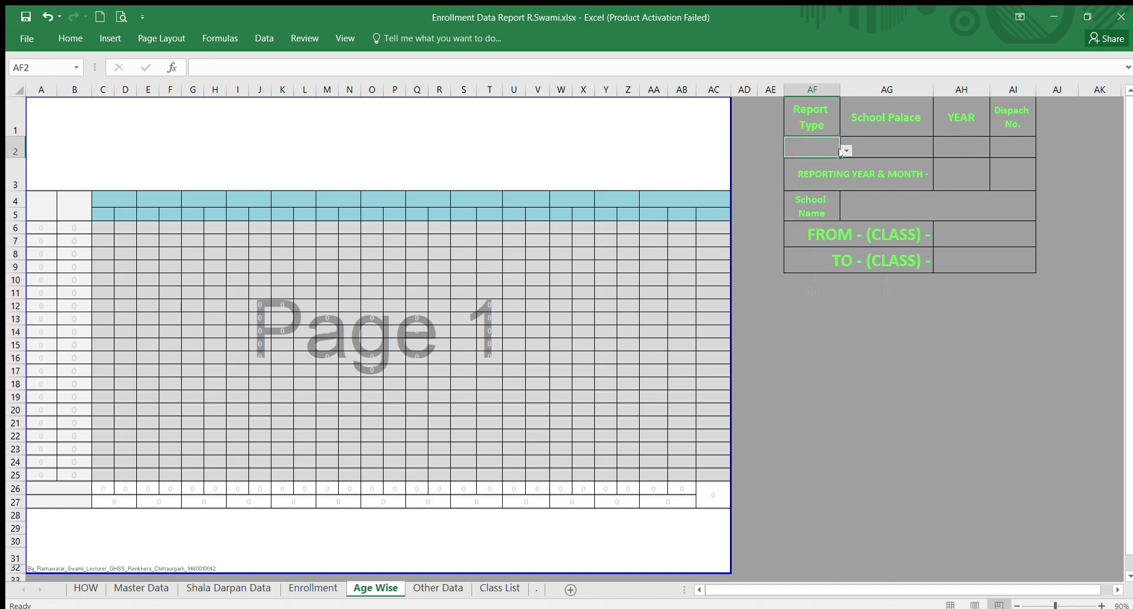
pyautogui.click(821, 171)
pyautogui.click(883, 147)
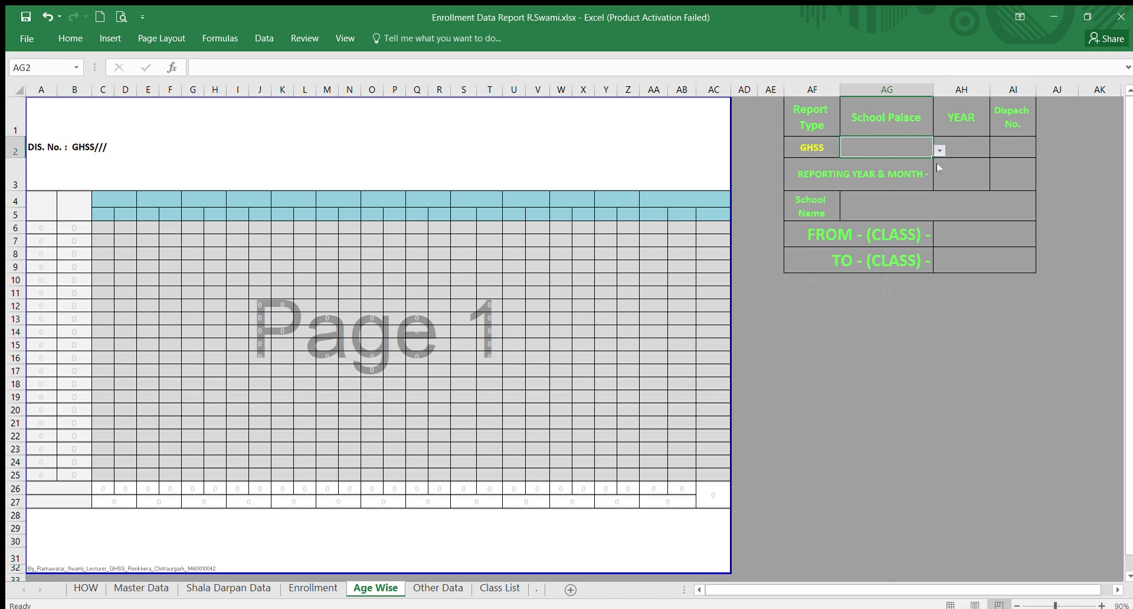
pyautogui.click(901, 164)
# - Set the Age Wise report's year to 2020-21 and its dispatch number to 777
pyautogui.click(970, 148)
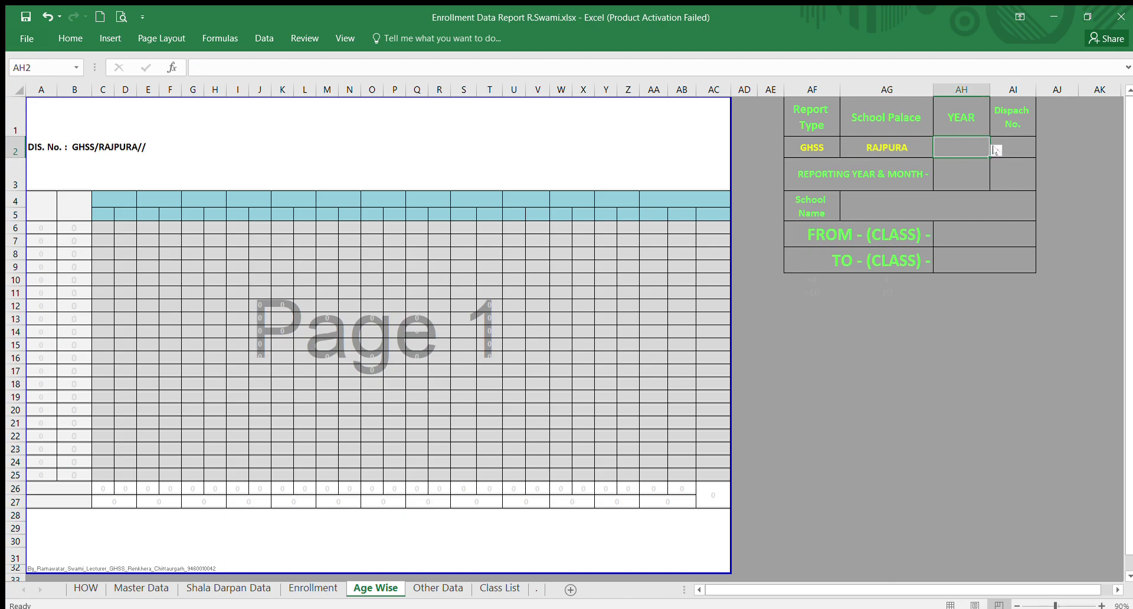
pyautogui.click(975, 172)
pyautogui.click(1022, 149)
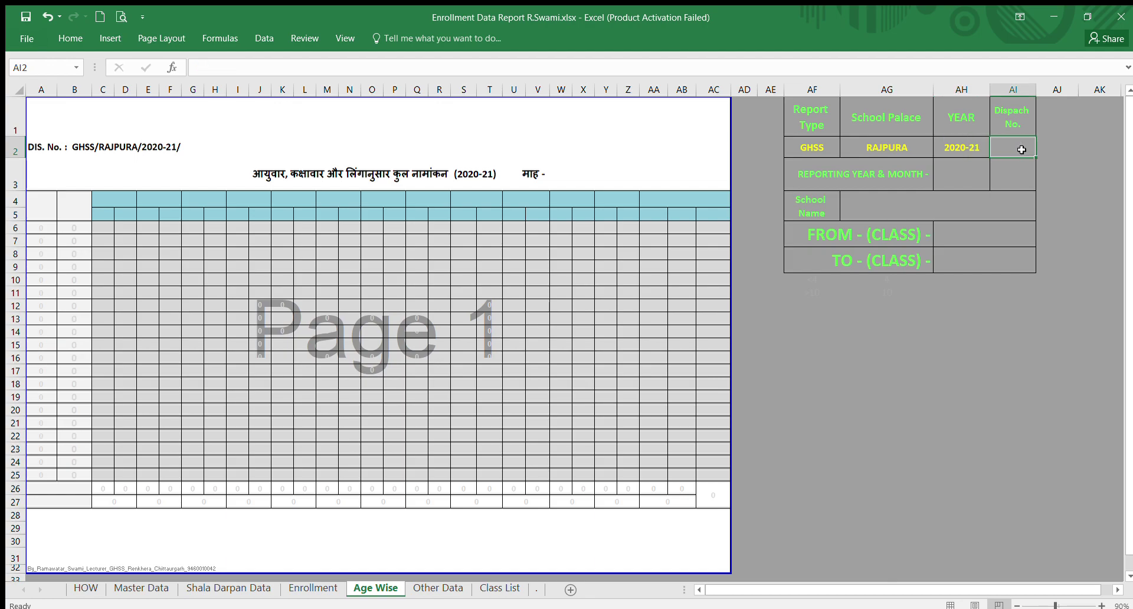
pyautogui.write('777')
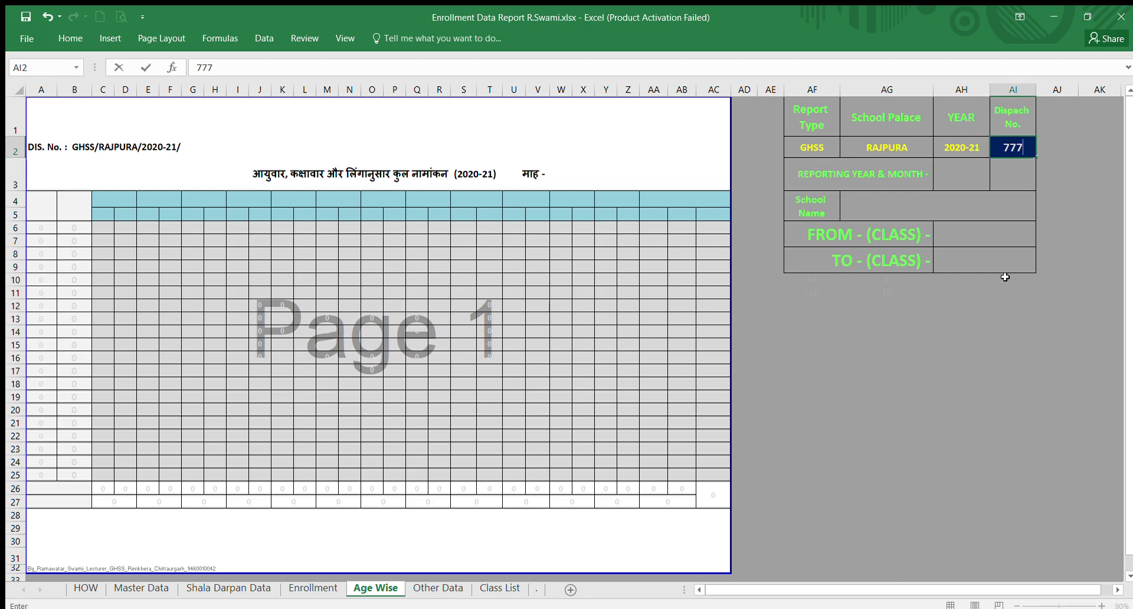
pyautogui.click(986, 379)
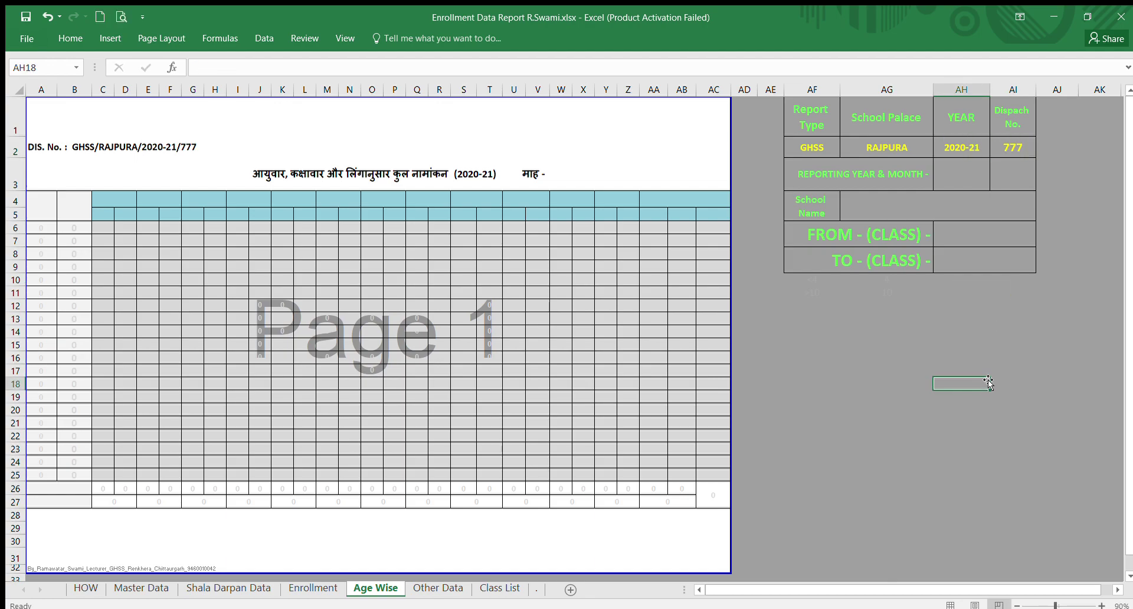
# - Set the Age Wise report's reporting year to 2020 and its reporting month to 10
pyautogui.click(964, 182)
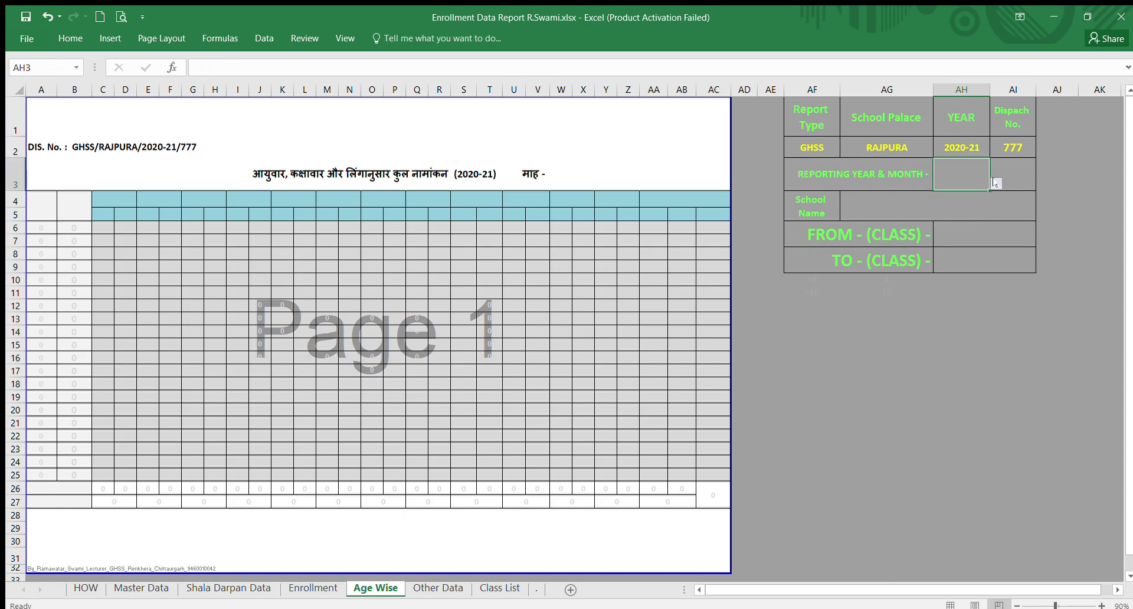
pyautogui.click(972, 204)
pyautogui.click(1017, 177)
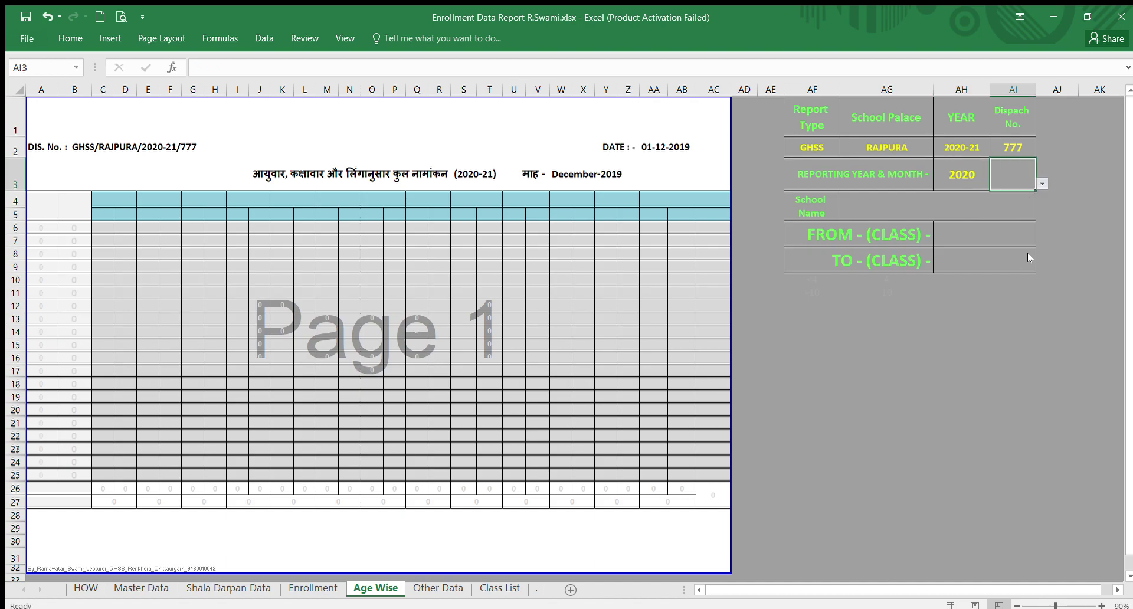
pyautogui.write('10')
pyautogui.press('Return')
pyautogui.click(953, 317)
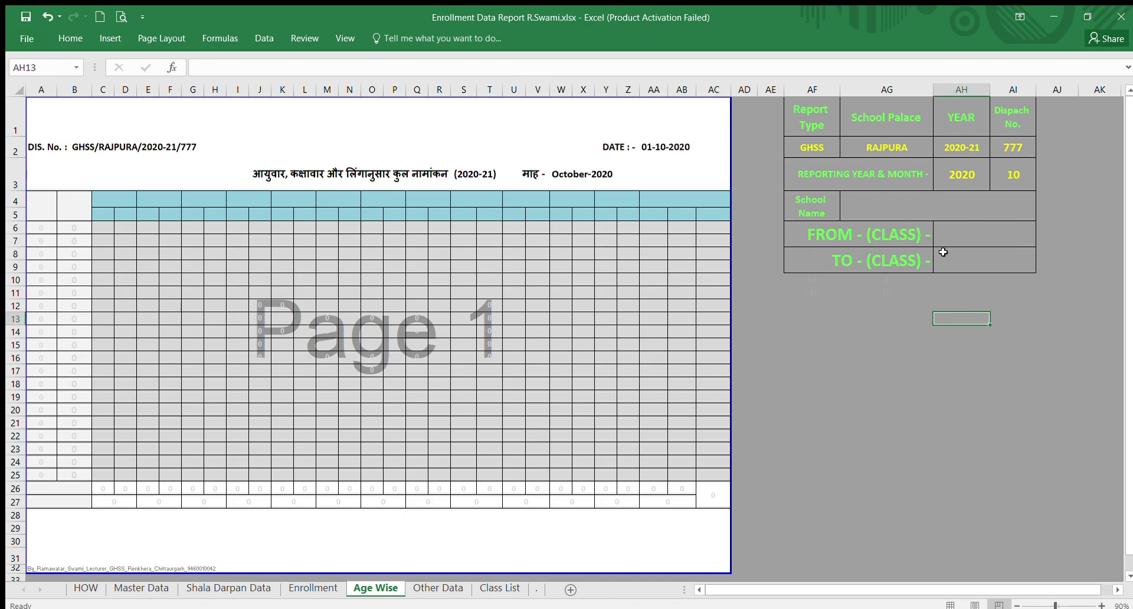
# - Choose GHSS RAJPURA as the Age Wise report's school name and set the class range from 1 to 12
pyautogui.click(945, 200)
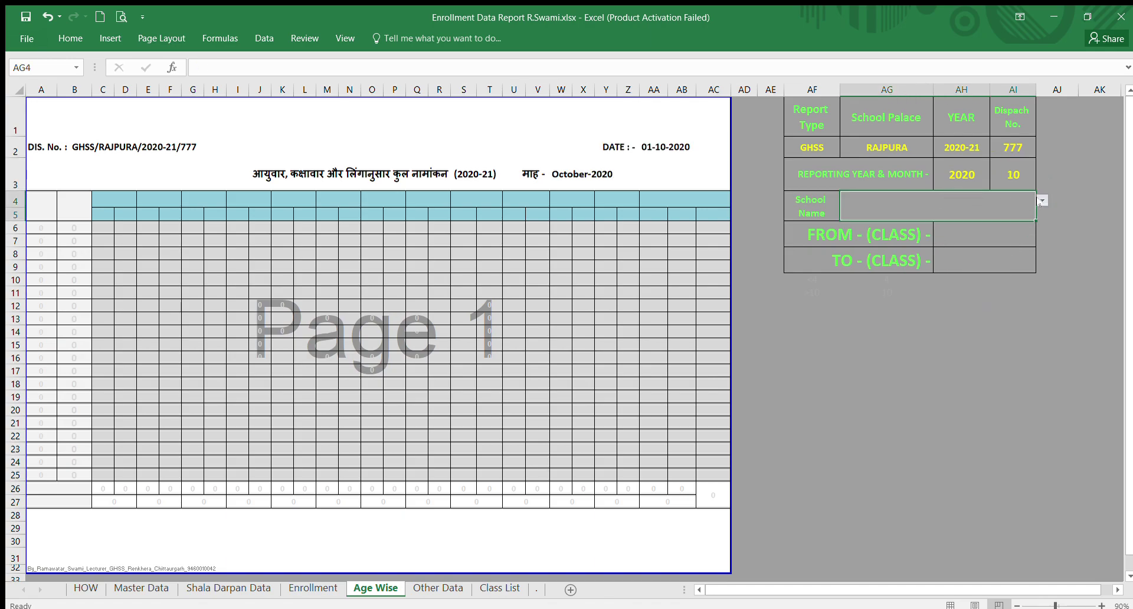
pyautogui.write('GHSS RAJPURA')
pyautogui.click(979, 228)
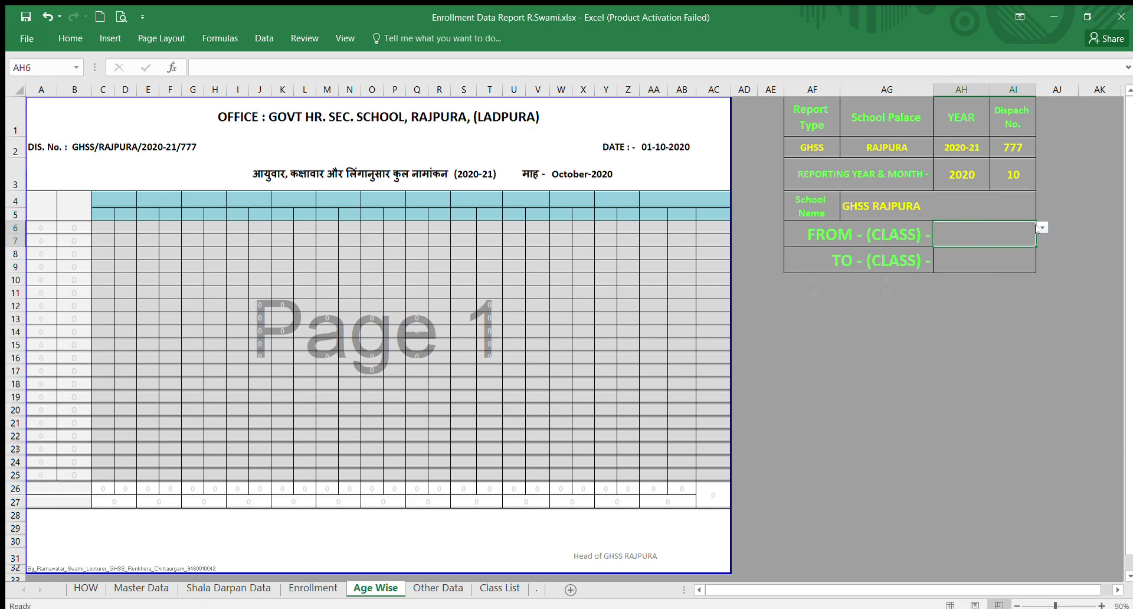
pyautogui.write('1')
pyautogui.press('Return')
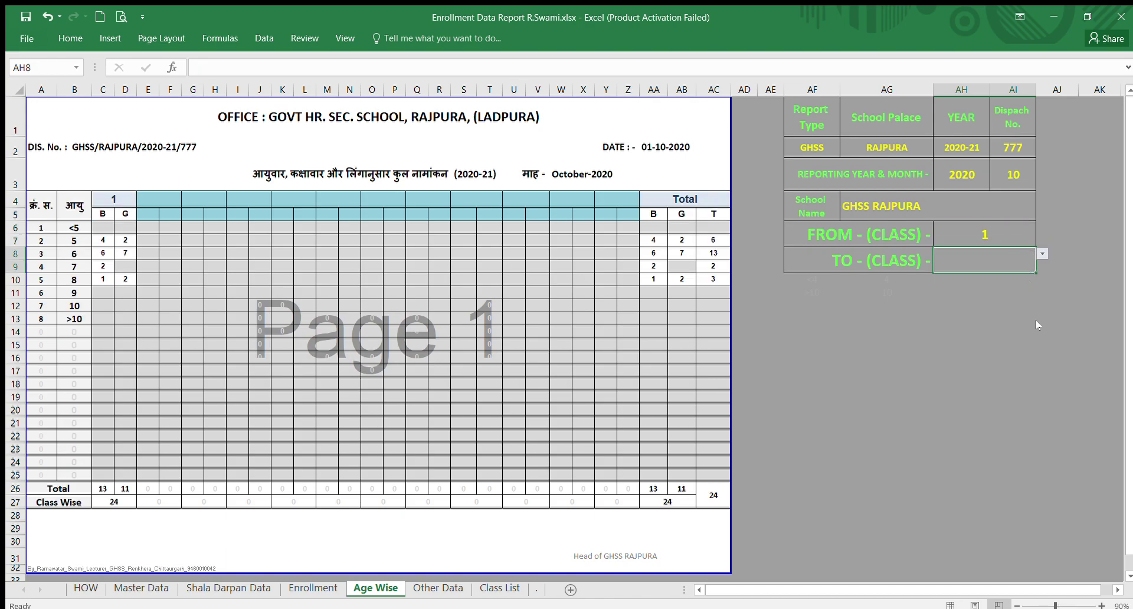
pyautogui.write('12')
pyautogui.press('Return')
pyautogui.click(977, 346)
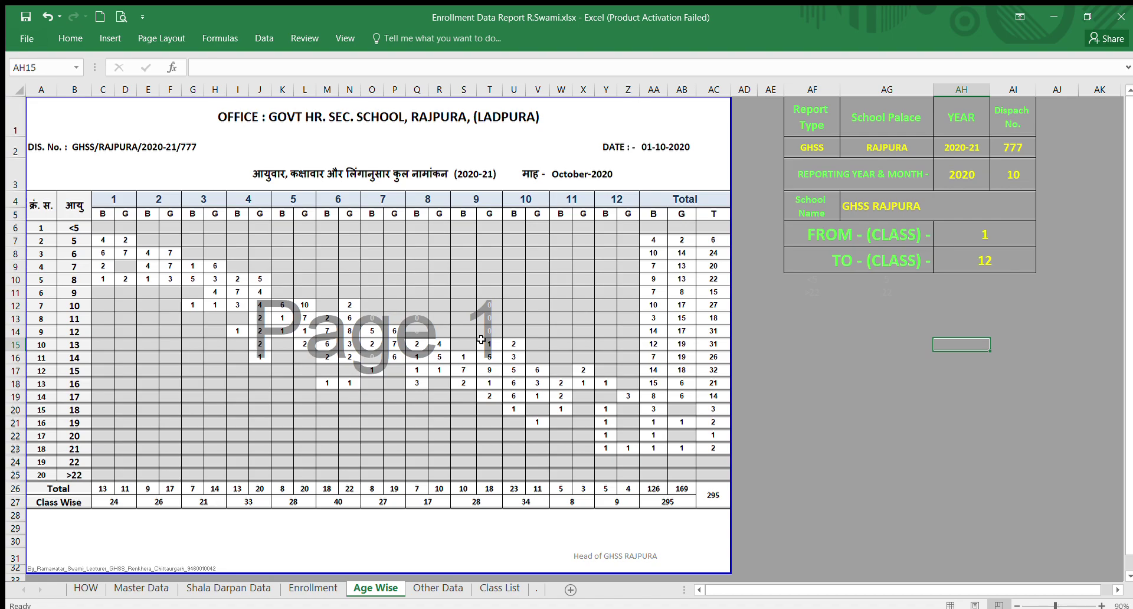
# - Try ending the Age Wise report's class range at class 5, and undo that change
pyautogui.click(986, 258)
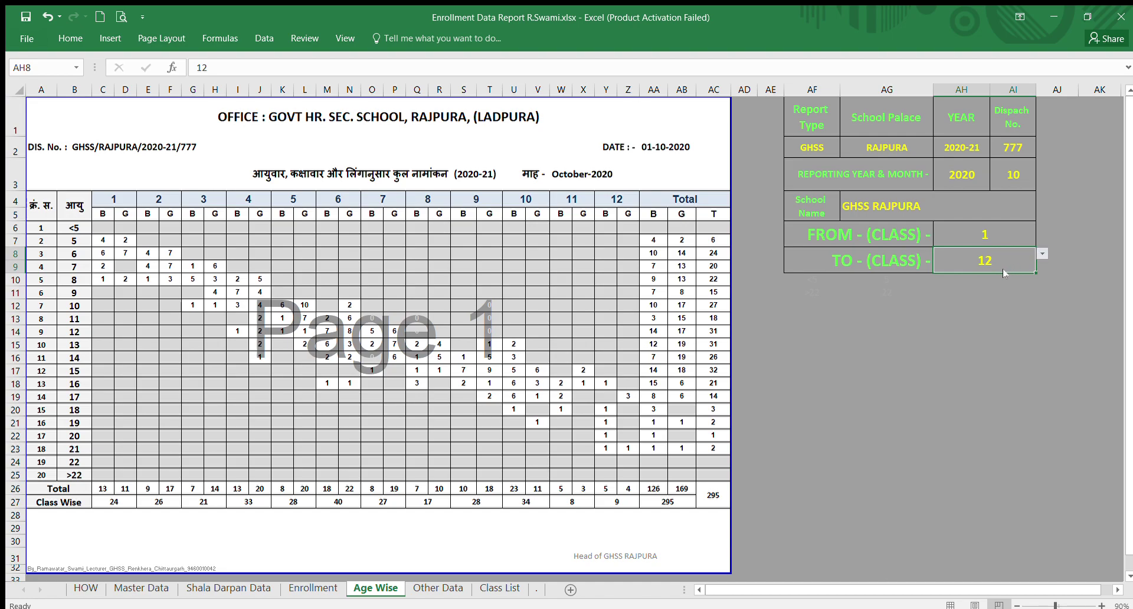
pyautogui.write('5')
pyautogui.press('Return')
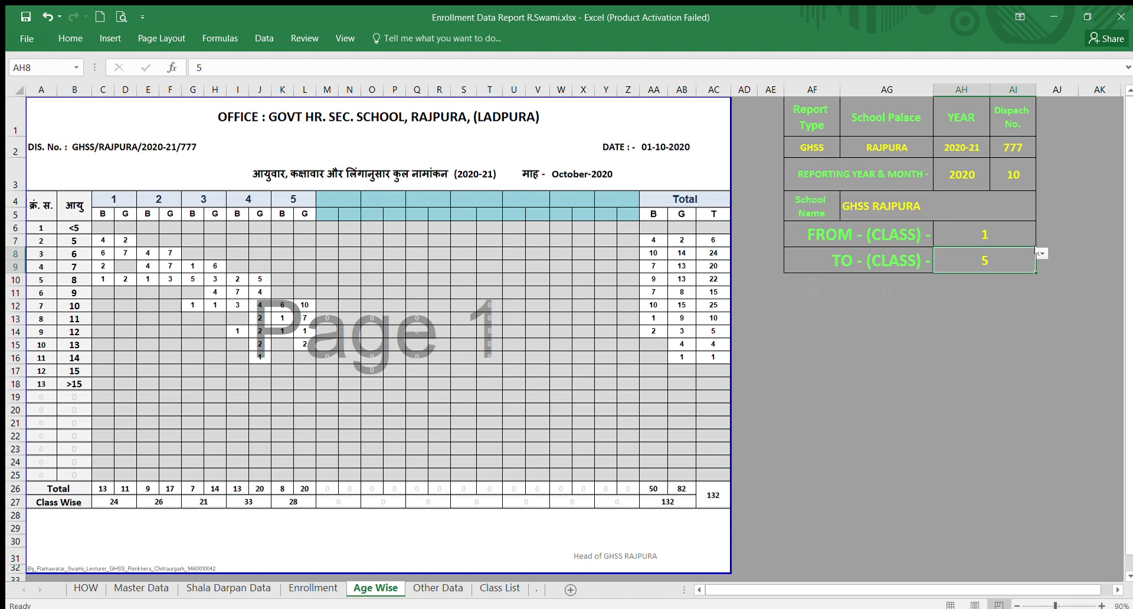
pyautogui.hotkey('ctrl', 'z')
pyautogui.click(945, 356)
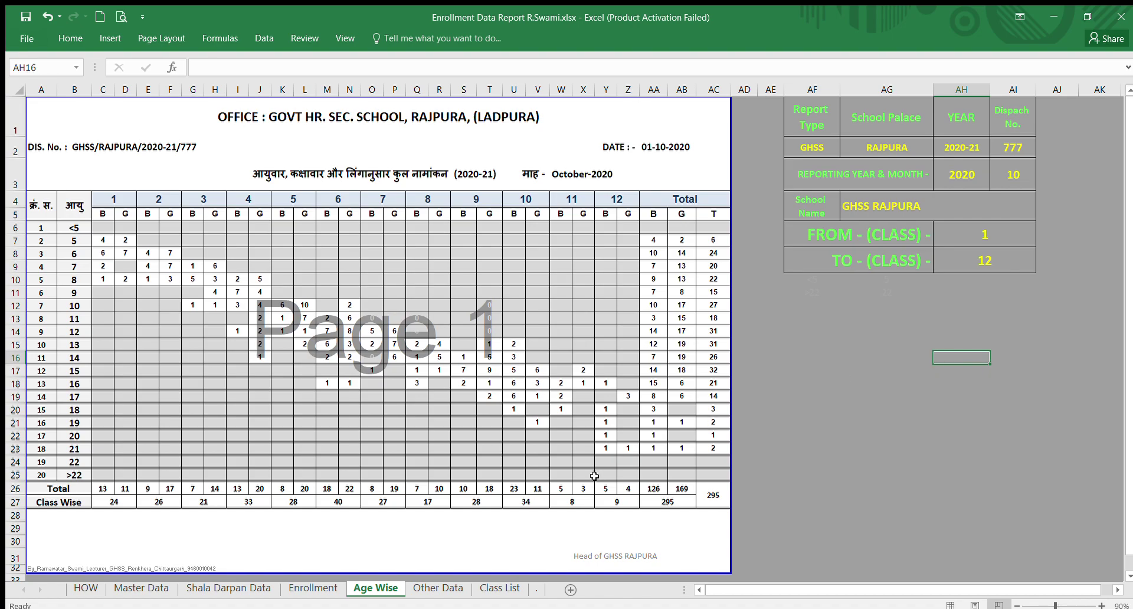
# - On the Other Data sheet, set the report type to GHSS and the school place to RAJPURA
pyautogui.click(442, 588)
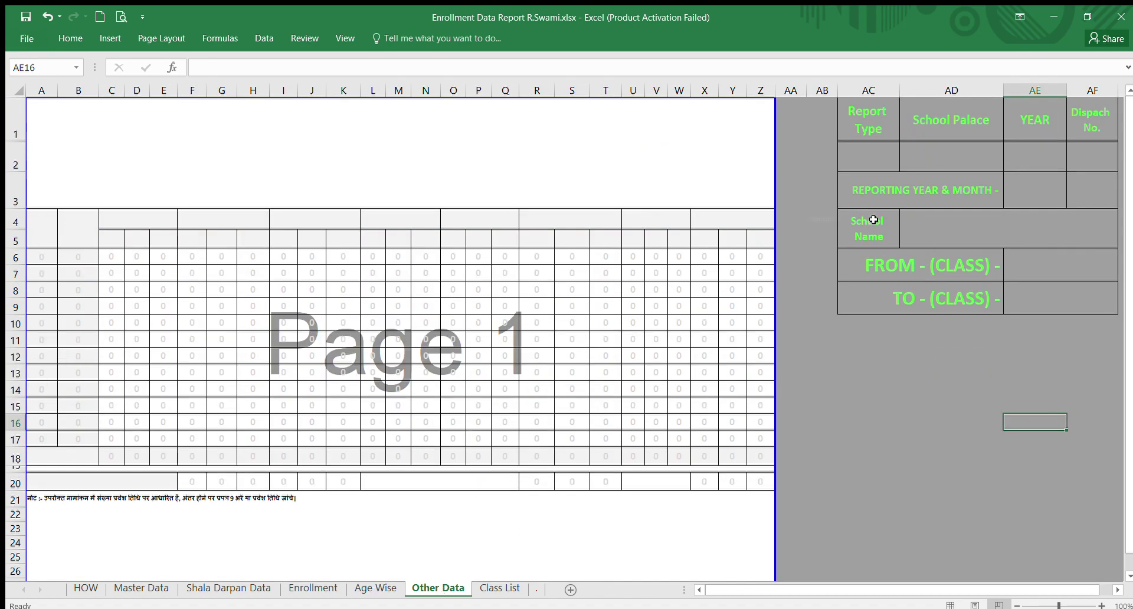
pyautogui.click(870, 156)
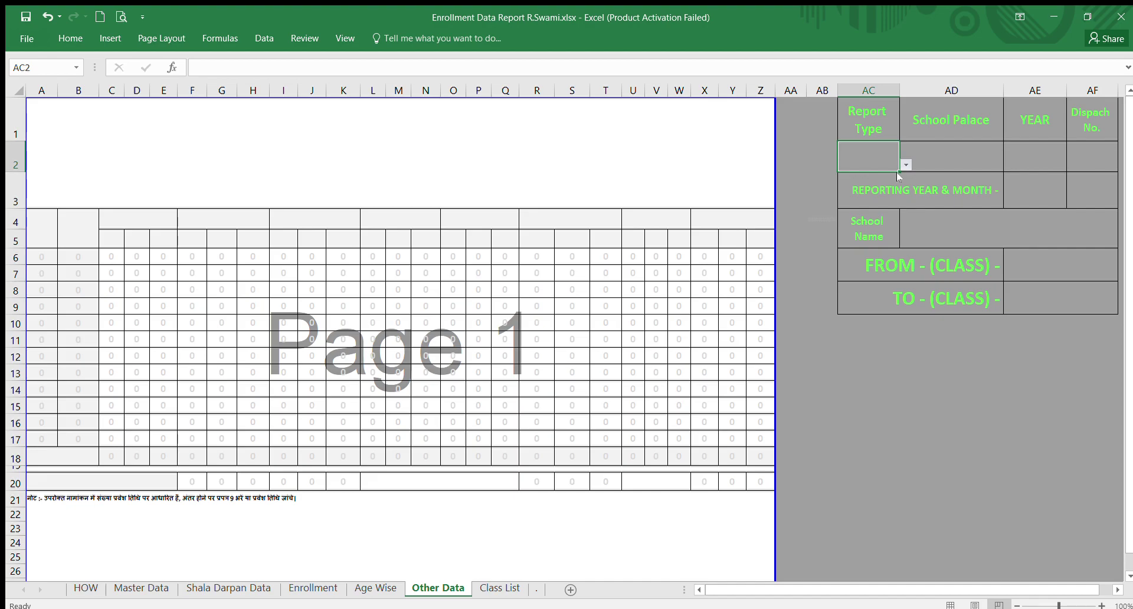
pyautogui.click(885, 177)
pyautogui.click(948, 152)
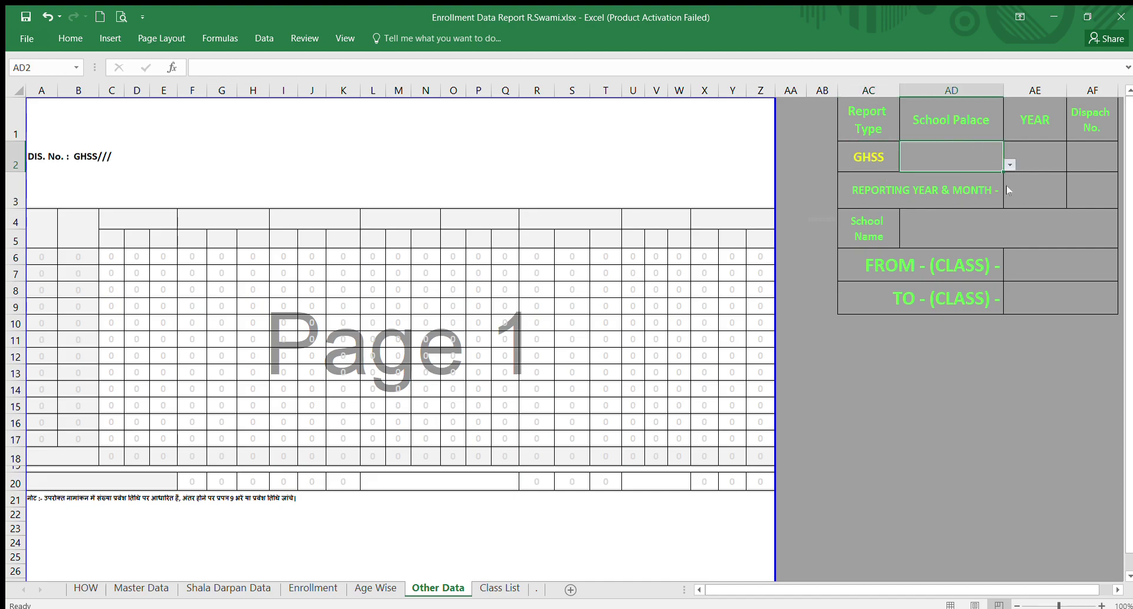
pyautogui.click(1010, 164)
pyautogui.click(979, 184)
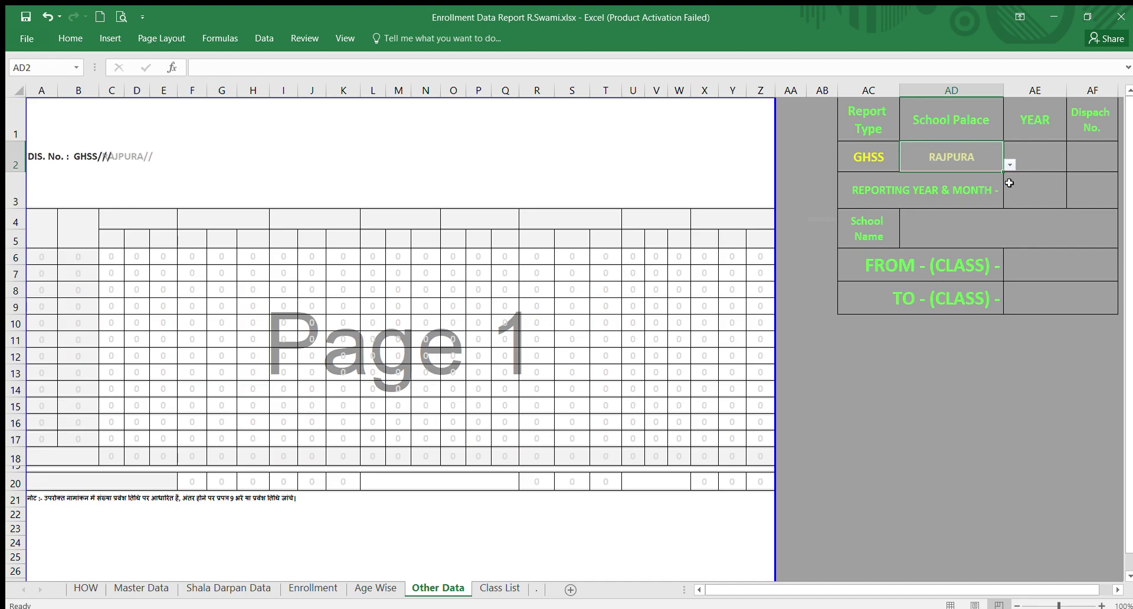
# - Set the Other Data report's year to 2020-21, with 2020 as the reporting year and 10 as the reporting month
pyautogui.click(1041, 163)
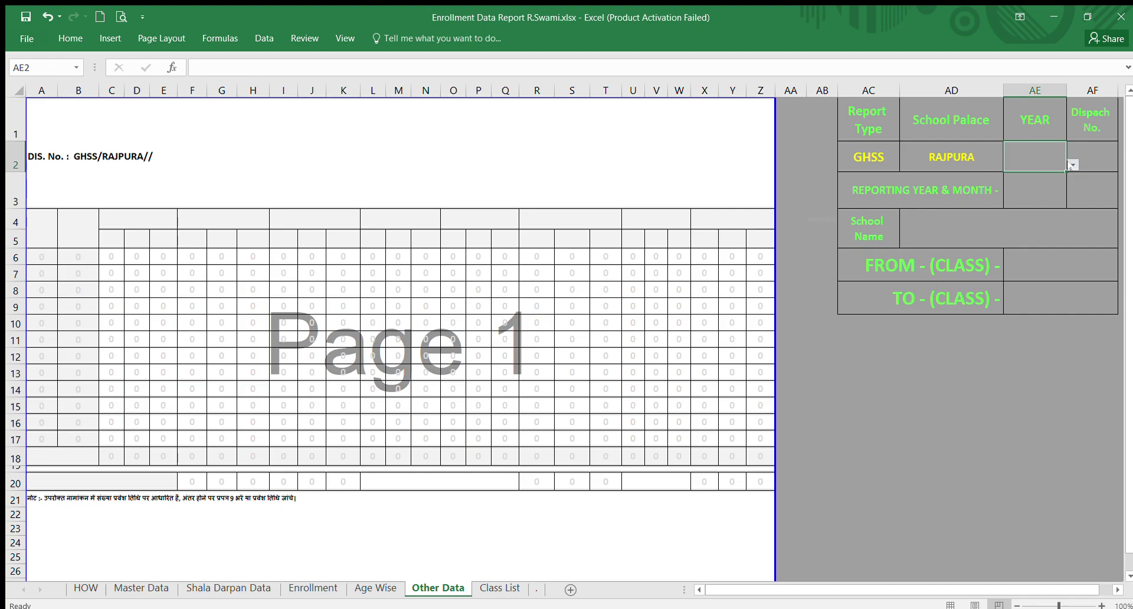
pyautogui.click(1054, 186)
pyautogui.click(1037, 185)
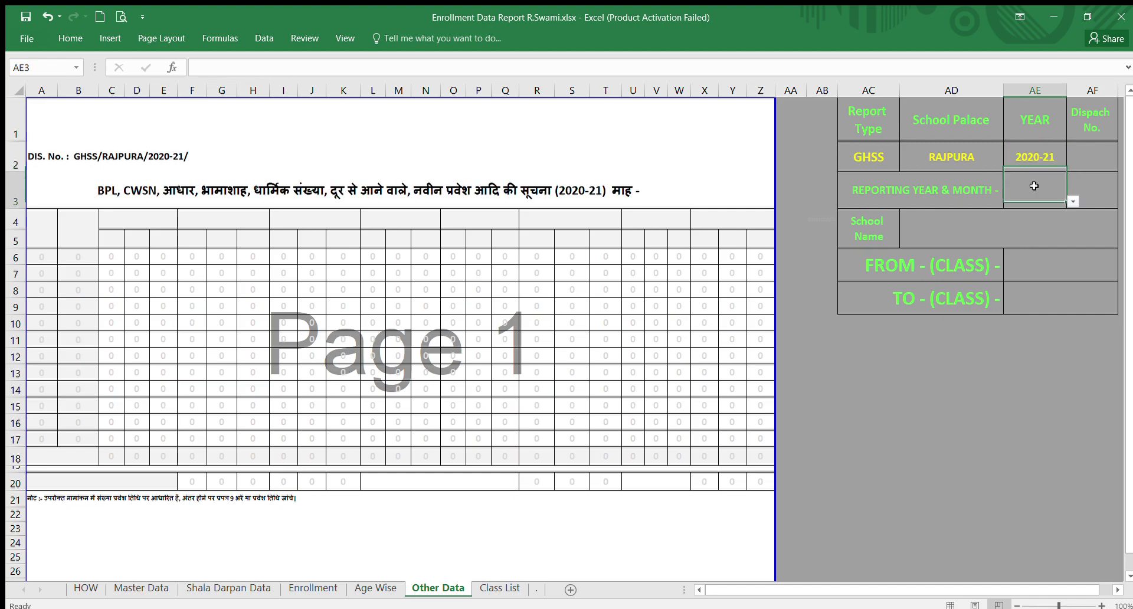
pyautogui.click(1050, 224)
pyautogui.click(1092, 187)
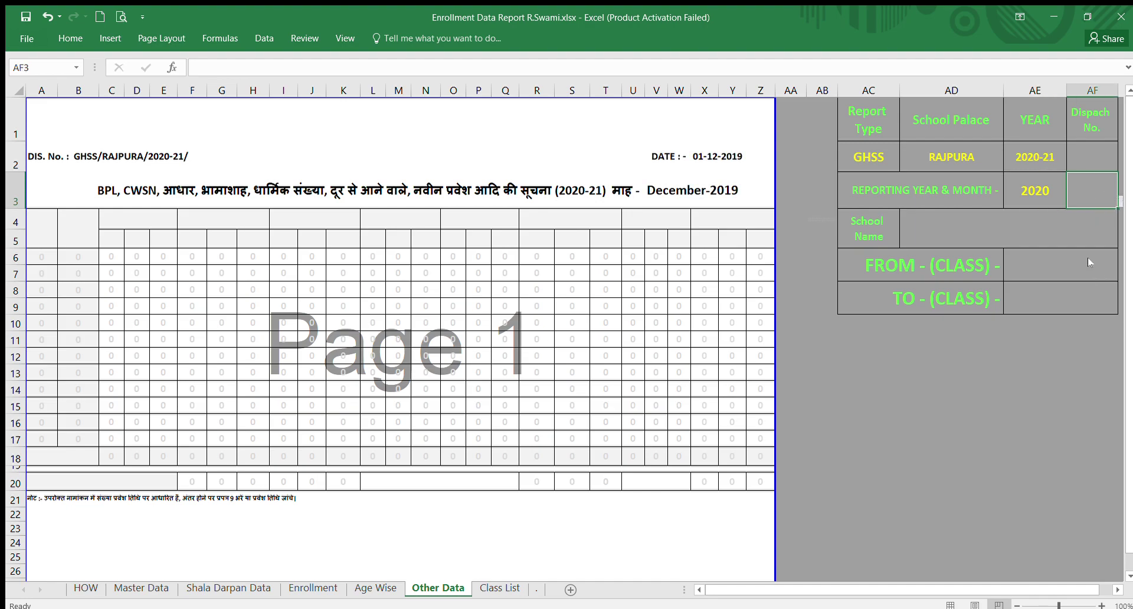
pyautogui.write('10')
pyautogui.press('Return')
# - Choose GHSS RAJPURA as the Other Data report's school name and set the class range from 1 to 12
pyautogui.click(1017, 219)
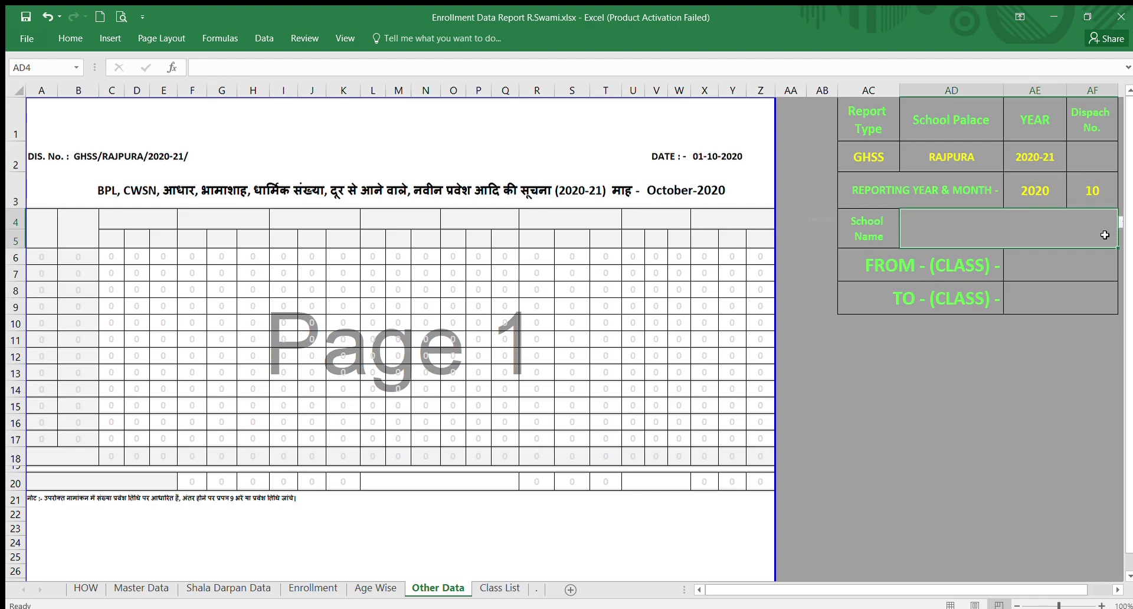
pyautogui.click(1117, 222)
pyautogui.click(1061, 252)
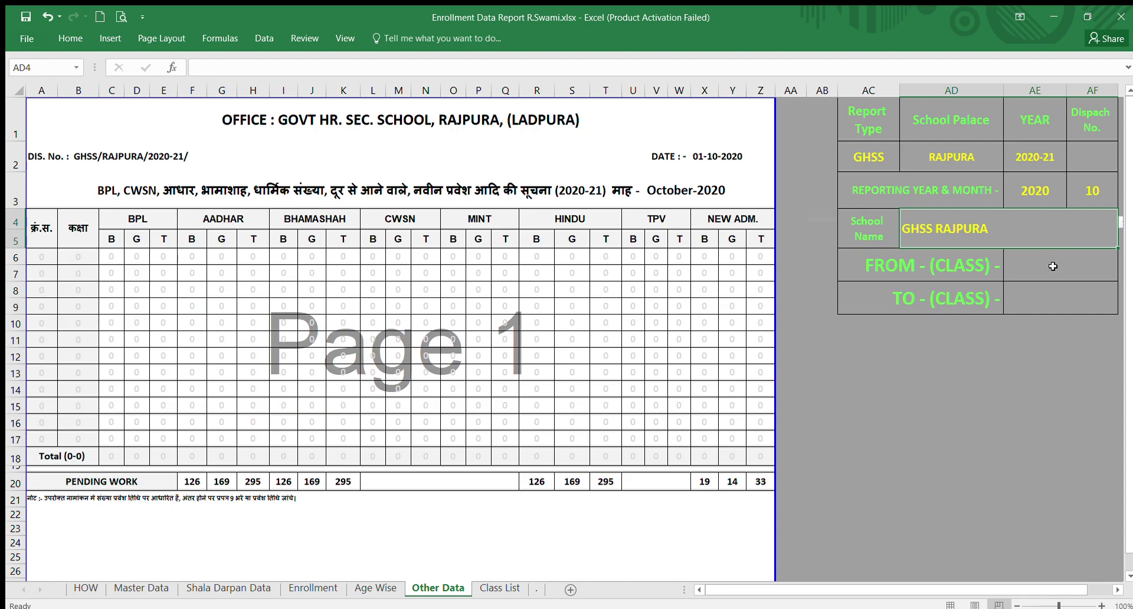
pyautogui.click(1054, 263)
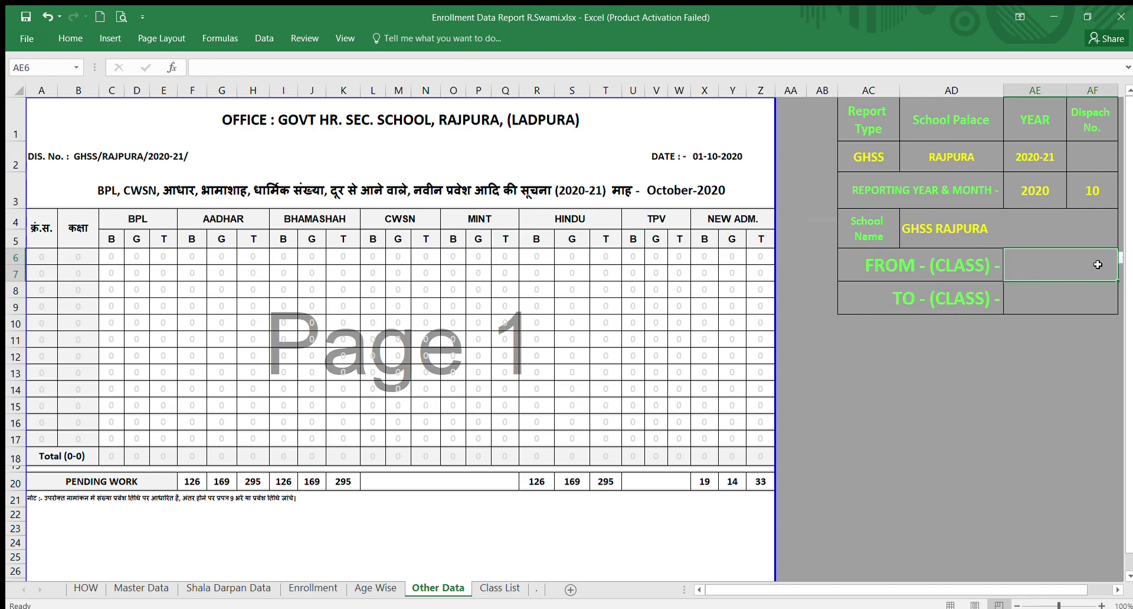
pyautogui.write('1')
pyautogui.press('Return')
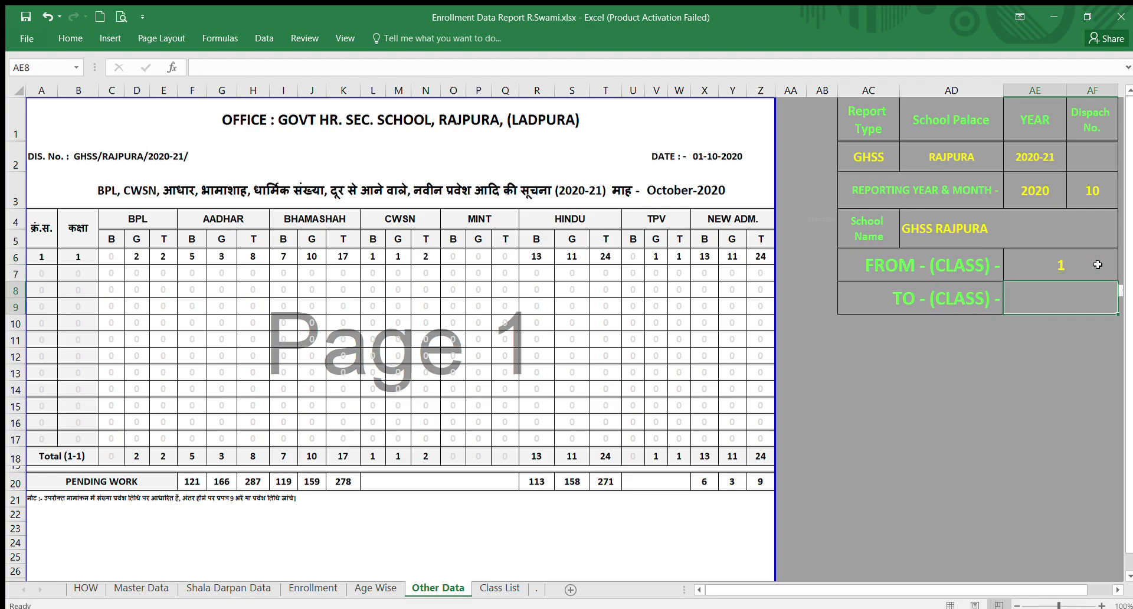
pyautogui.write('12')
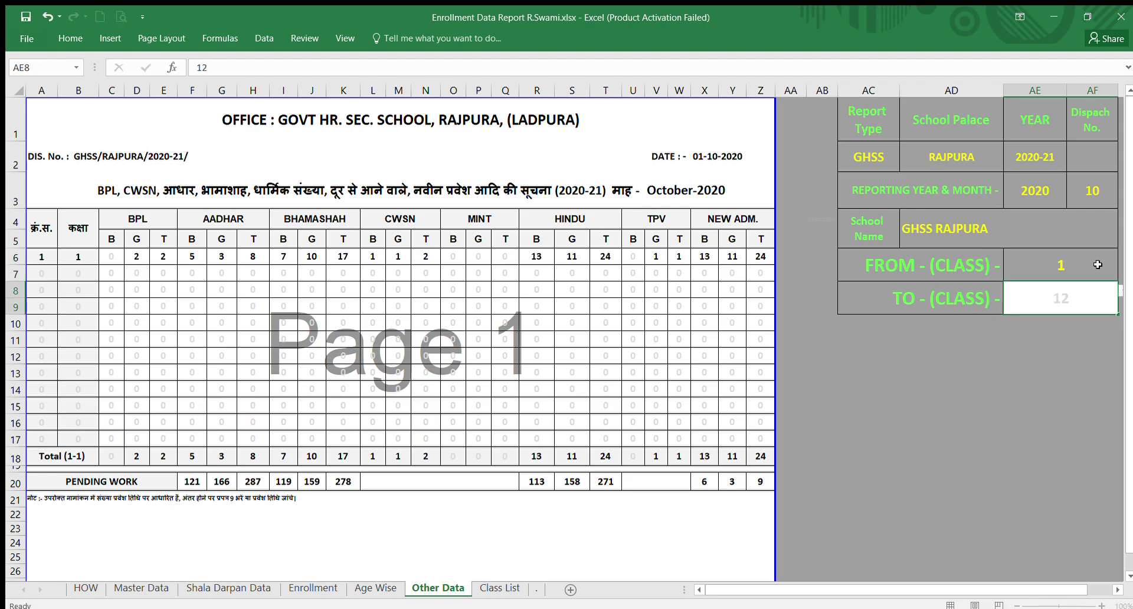
pyautogui.press('Return')
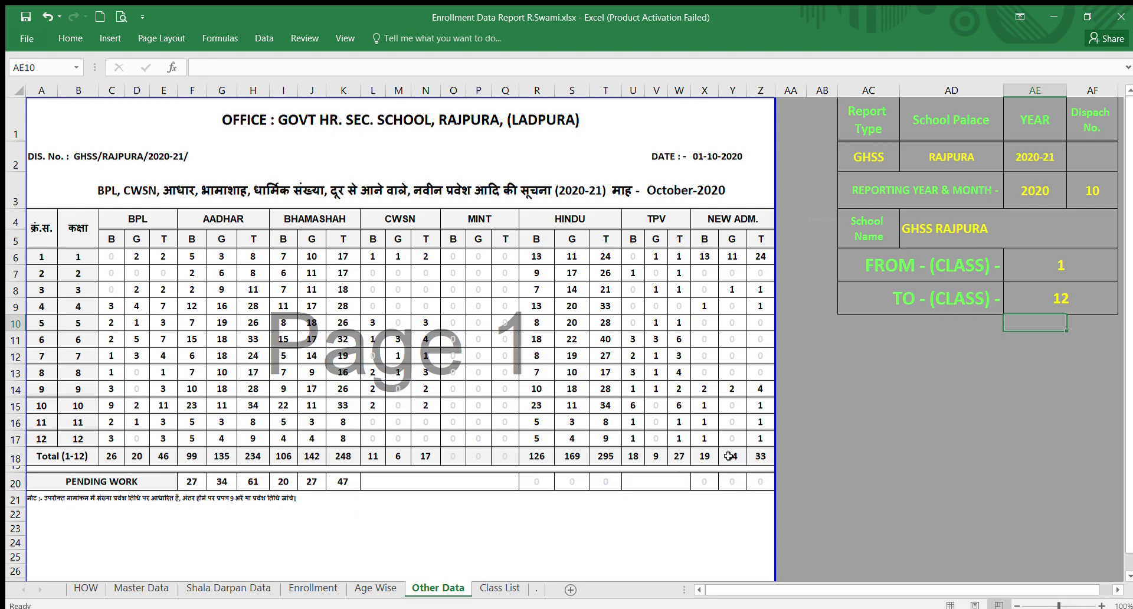
pyautogui.click(623, 528)
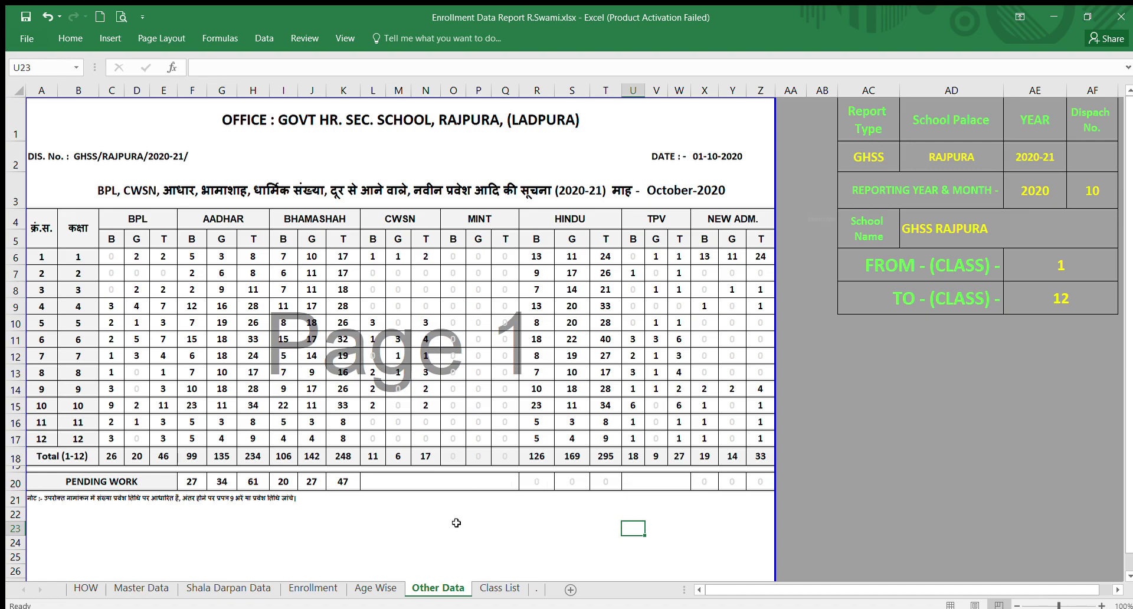
# - Check the Other Data report's print preview and return to the sheet
pyautogui.click(121, 15)
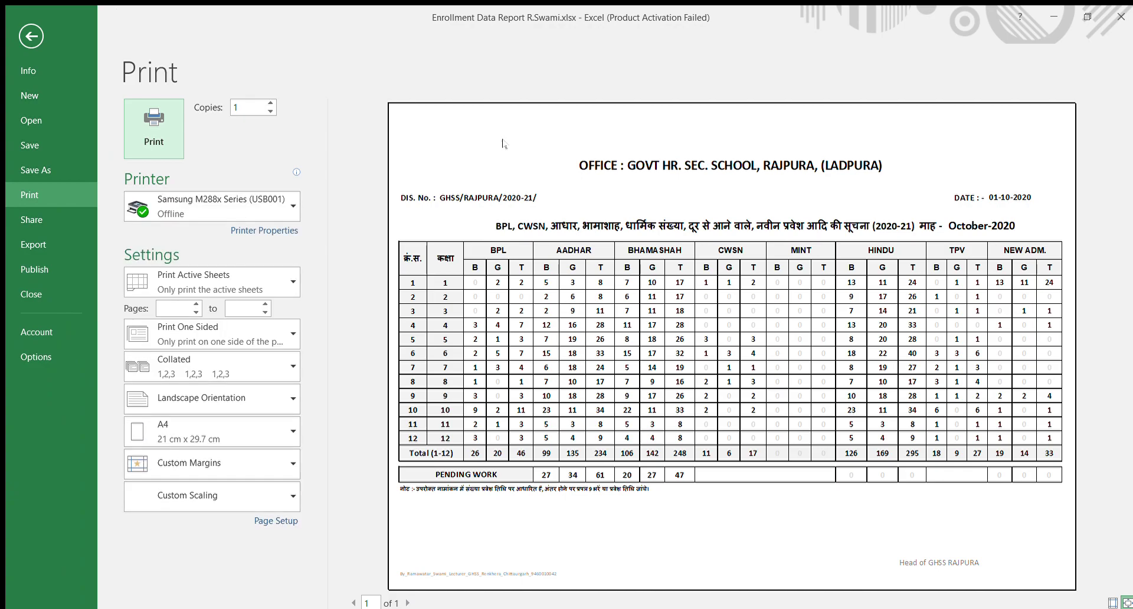
pyautogui.click(26, 39)
pyautogui.click(451, 534)
# - On the Class List sheet, choose GHSS RAJPURA as the school name
pyautogui.click(491, 589)
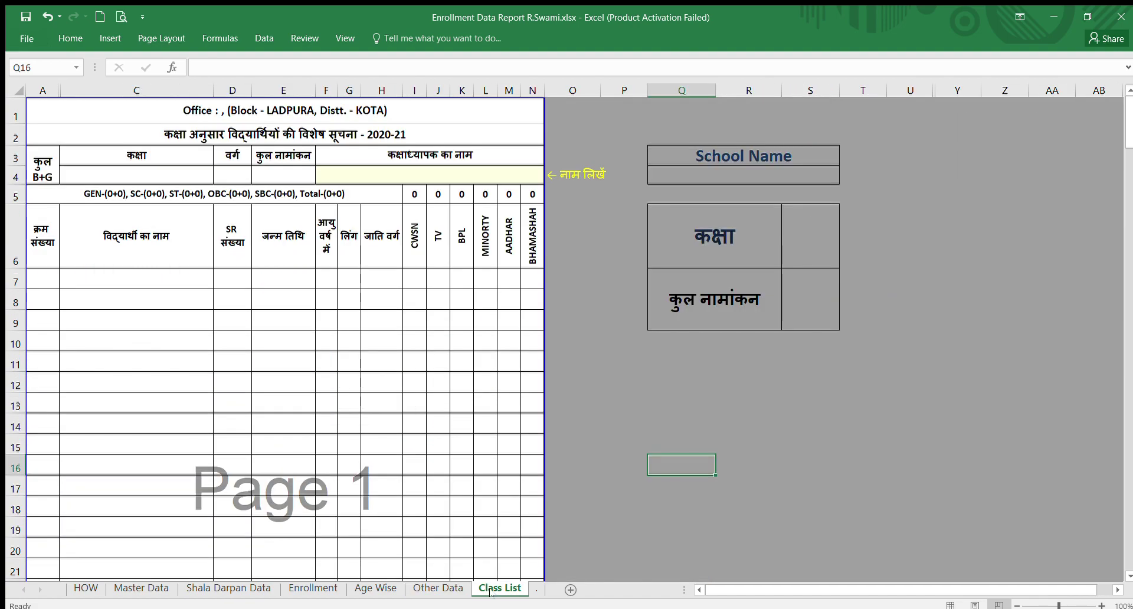
pyautogui.click(610, 378)
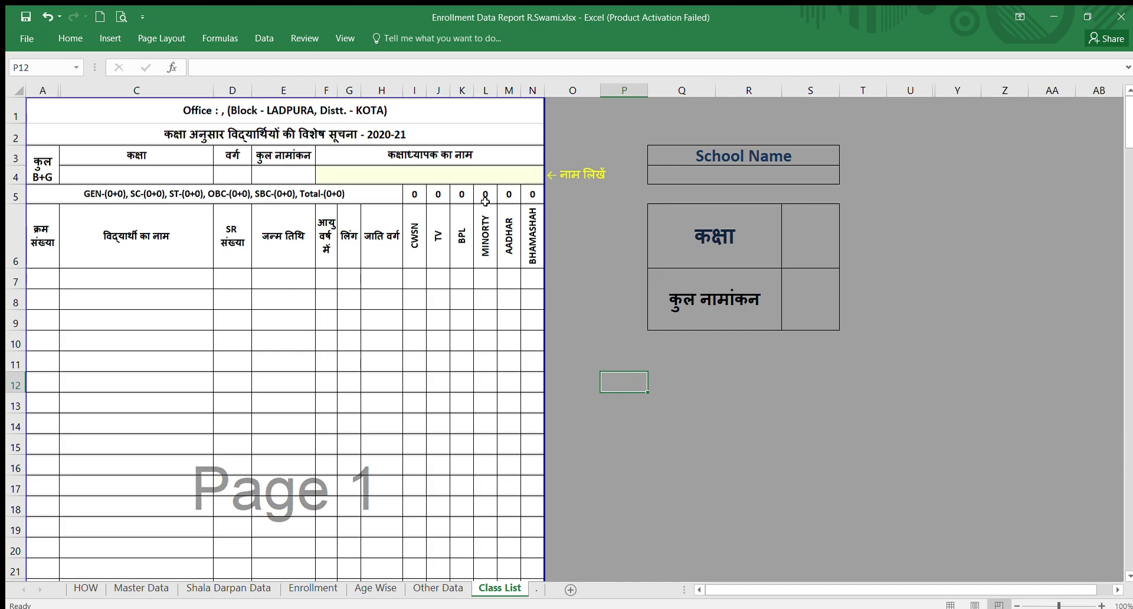
pyautogui.click(411, 174)
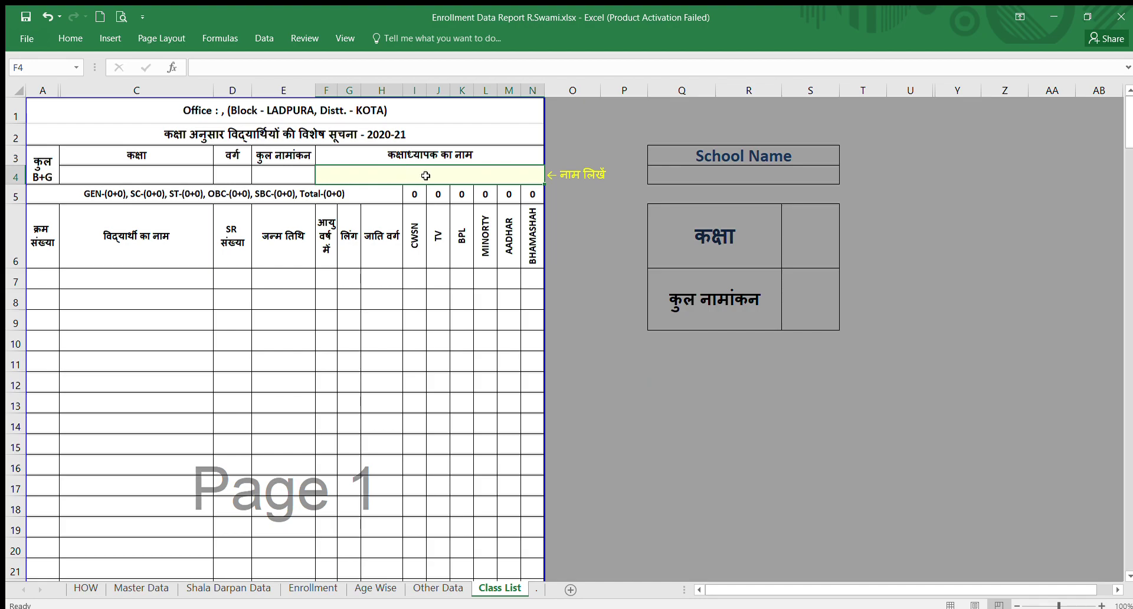
pyautogui.click(670, 175)
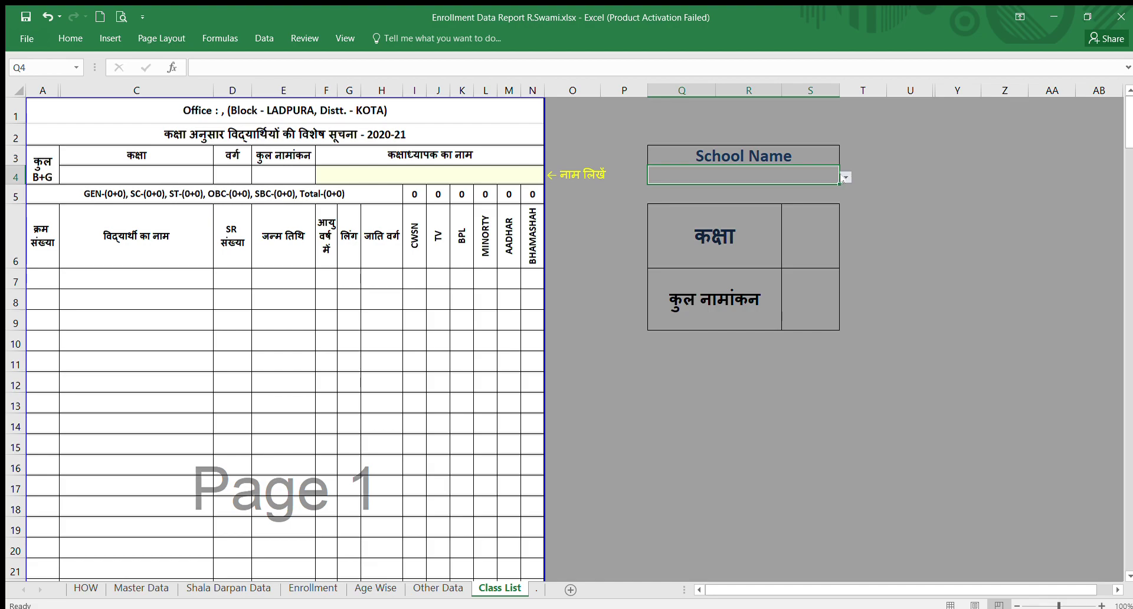
pyautogui.write('GHSS RAJPURA')
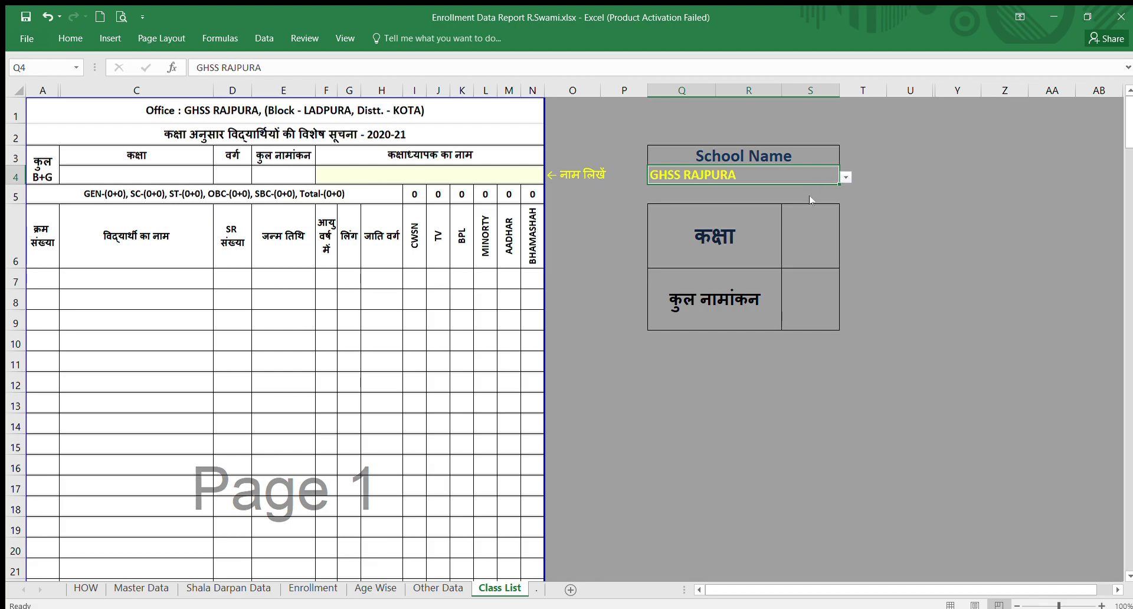
# - Set the Class List report's class to 12 and its section to B
pyautogui.click(819, 228)
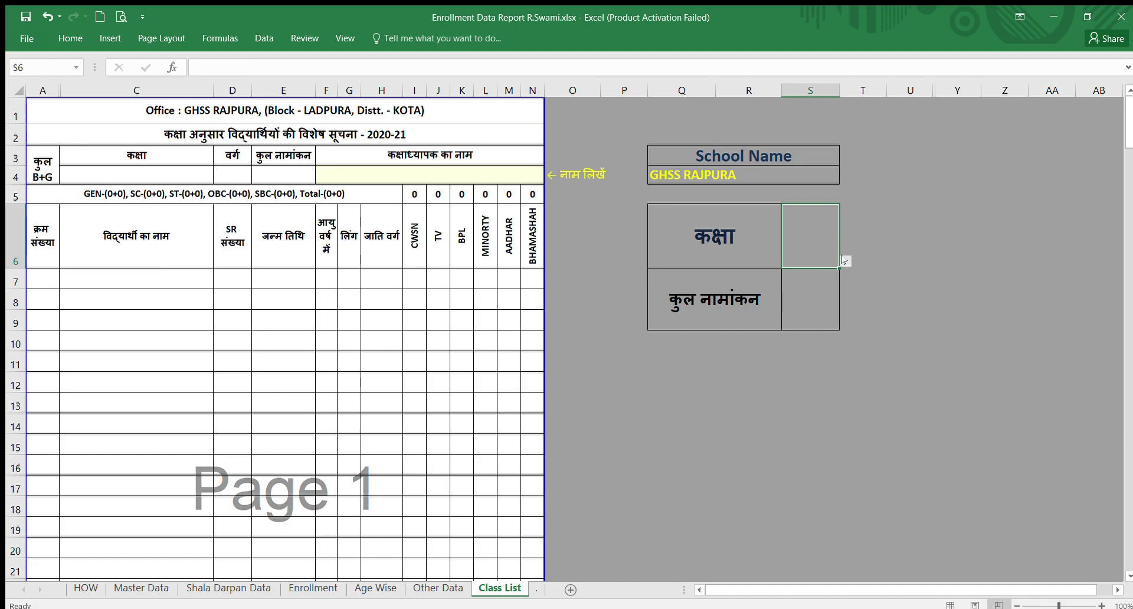
pyautogui.click(845, 261)
pyautogui.click(826, 342)
pyautogui.click(812, 283)
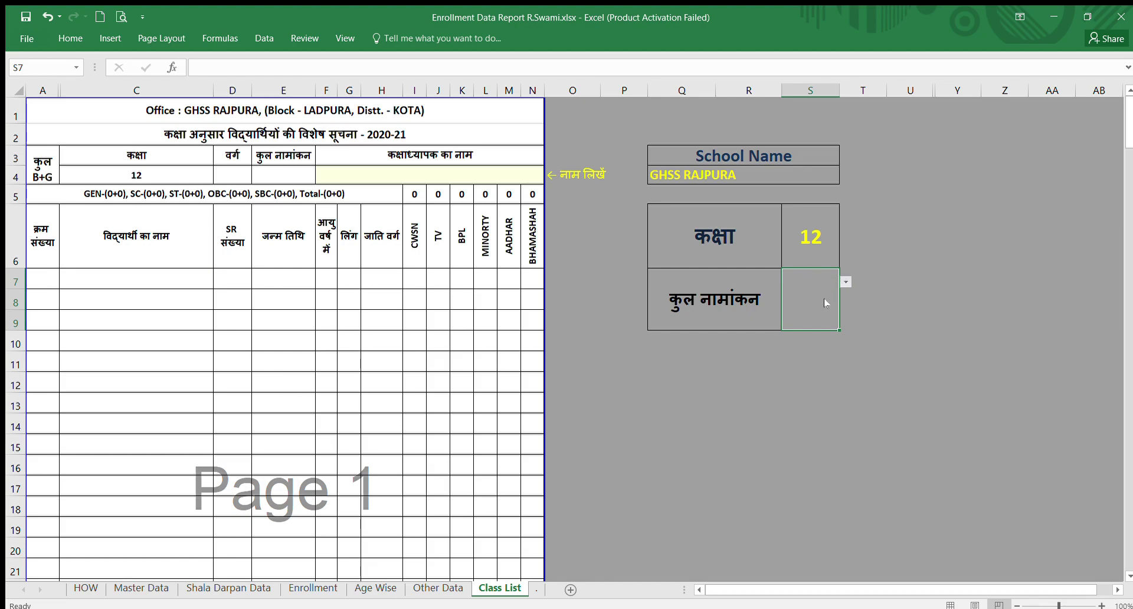
pyautogui.write('B')
pyautogui.click(802, 365)
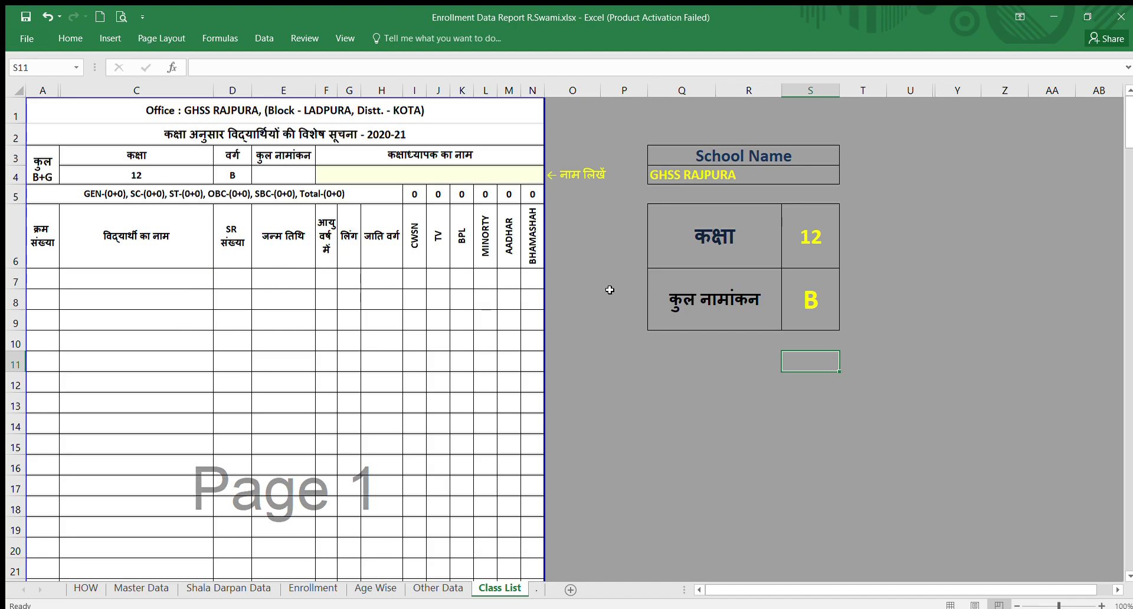
# - Change the Class List report's section to A and its class to 10
pyautogui.click(826, 287)
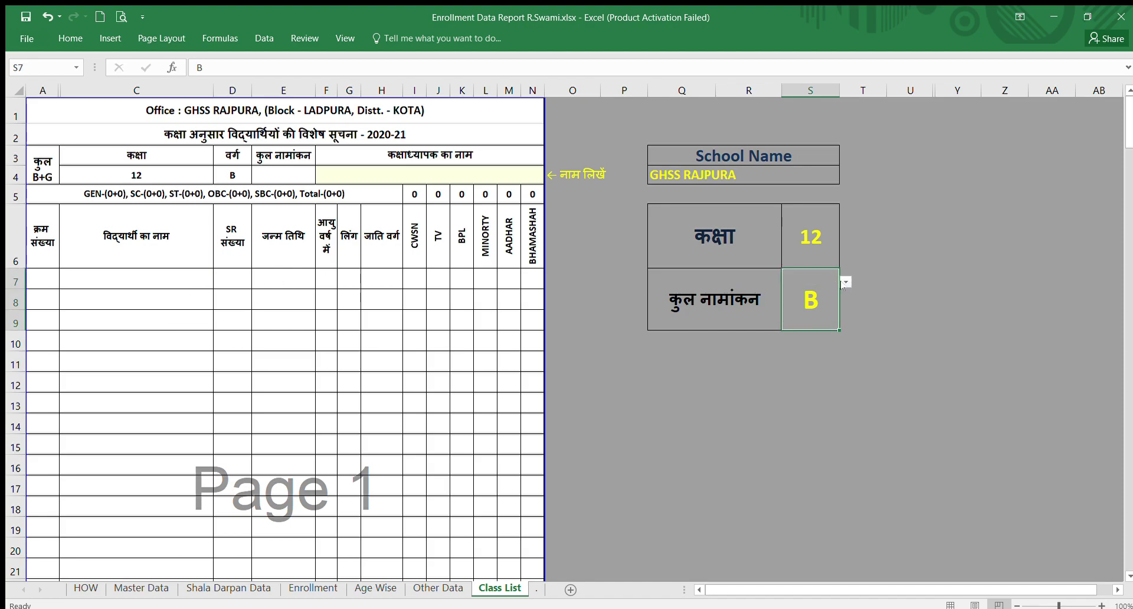
pyautogui.click(846, 282)
pyautogui.click(802, 338)
pyautogui.click(716, 418)
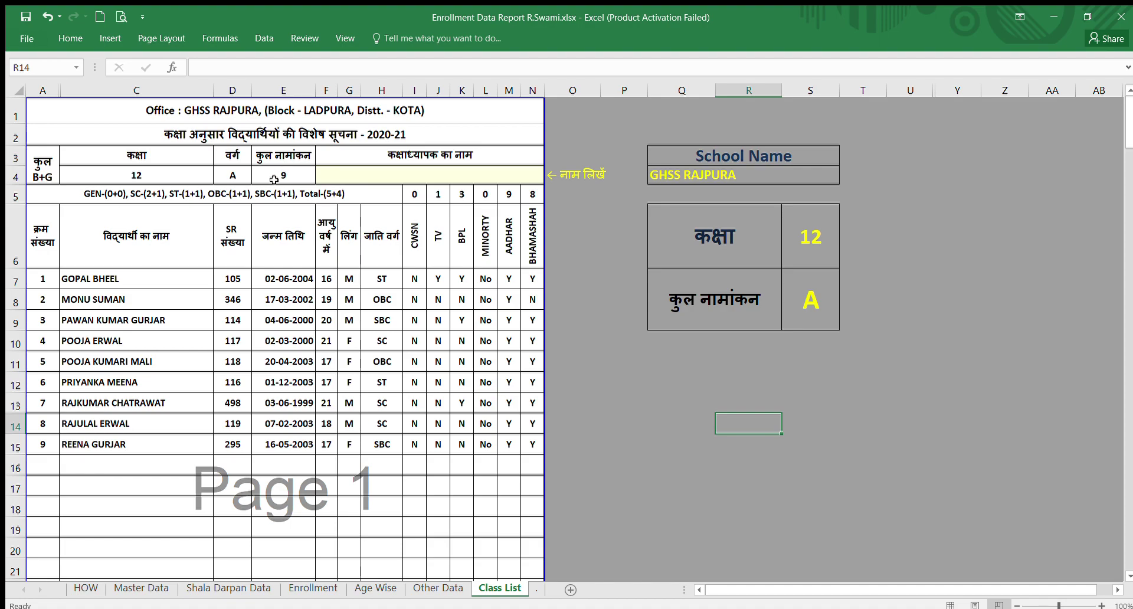
pyautogui.click(813, 241)
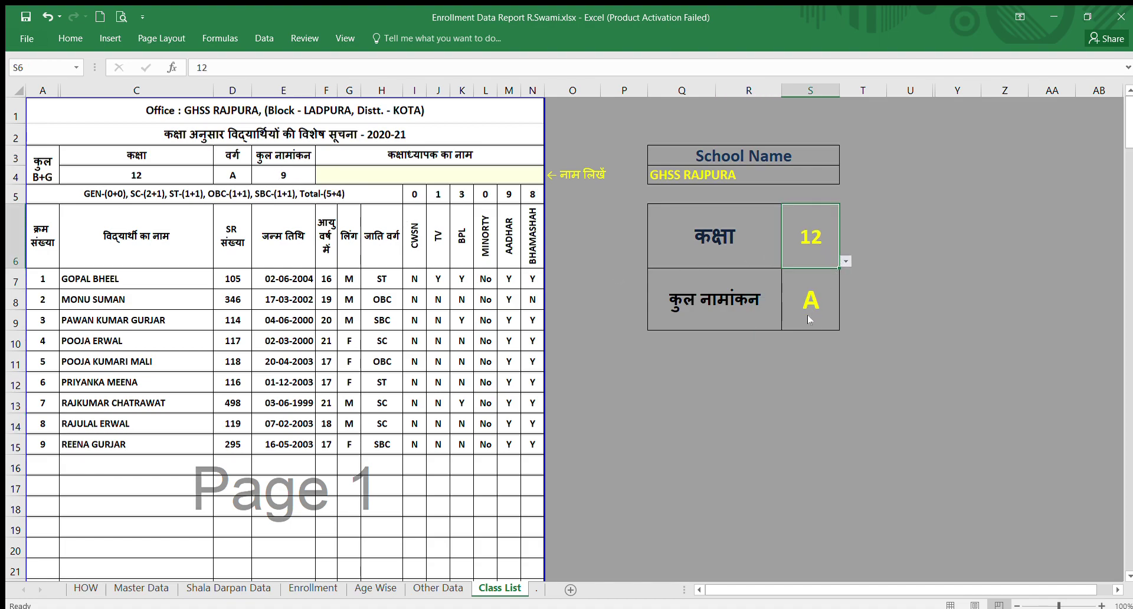
pyautogui.click(721, 420)
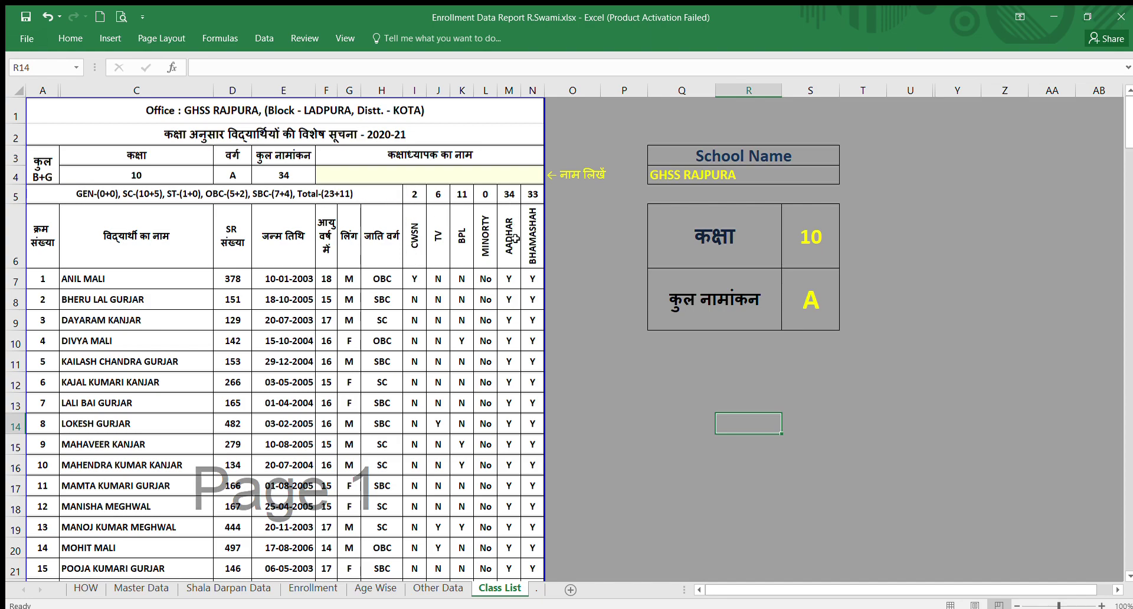
# - Check the first two pages of the class 10 list in print preview and return to the sheet
pyautogui.click(121, 16)
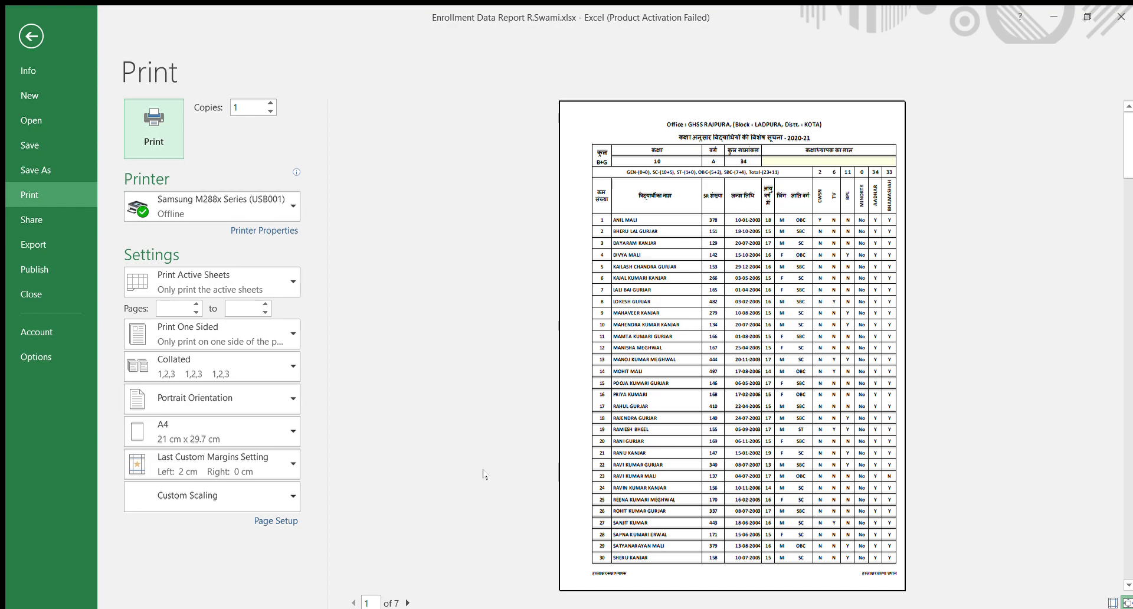
pyautogui.click(407, 603)
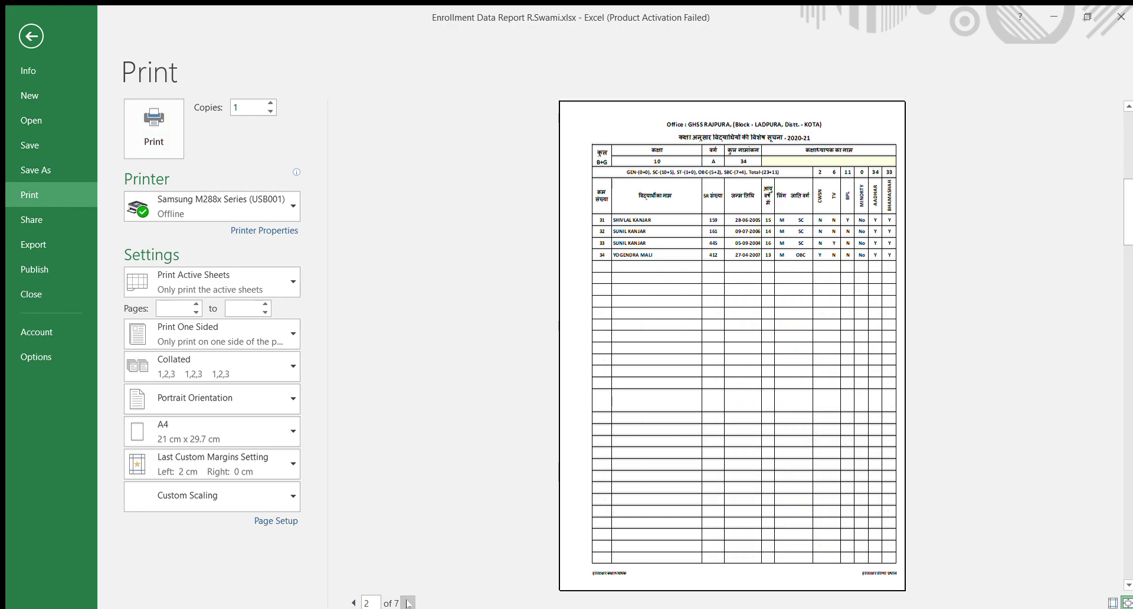
pyautogui.click(353, 603)
pyautogui.press('Escape')
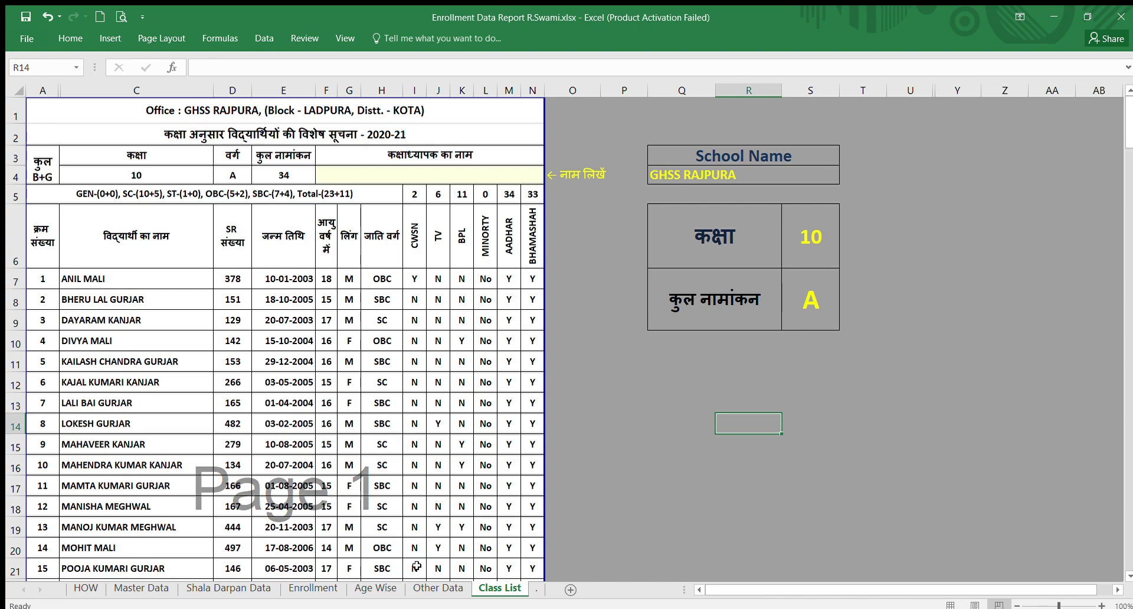
pyautogui.click(605, 528)
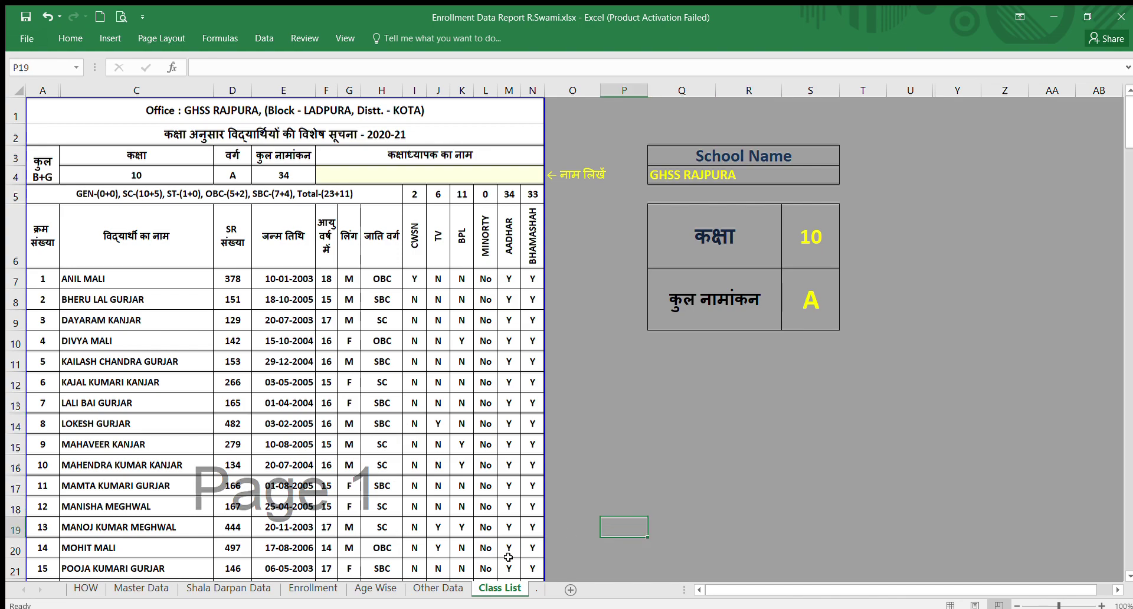
# - Look back through the Other Data, Age Wise, Enrollment and Shala Darpan Data sheets to the Master Data sheet
pyautogui.click(450, 588)
pyautogui.click(361, 590)
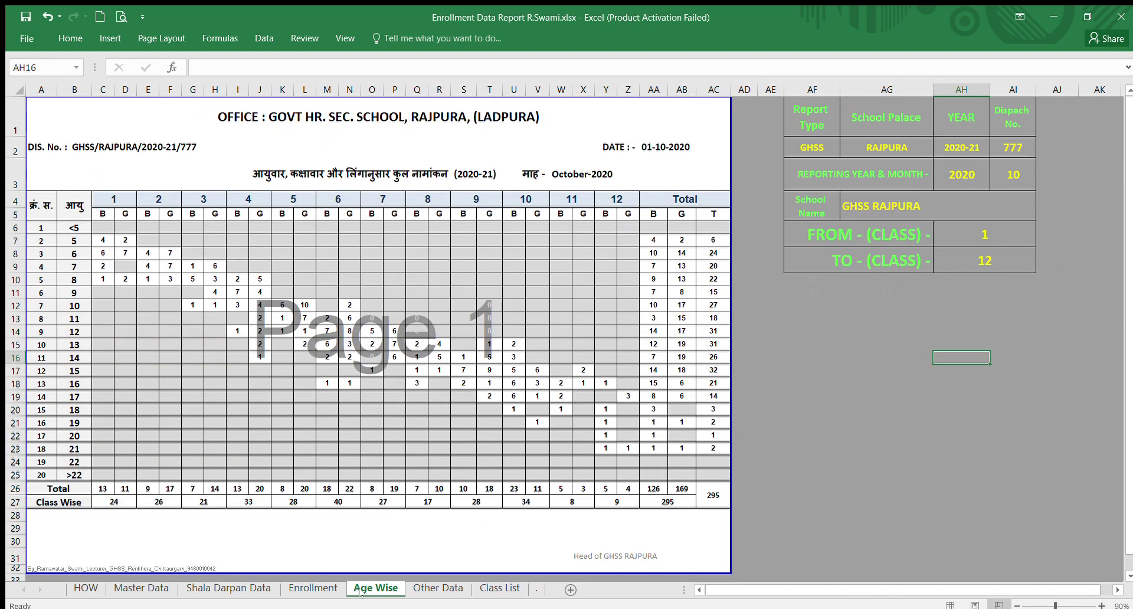
pyautogui.click(313, 588)
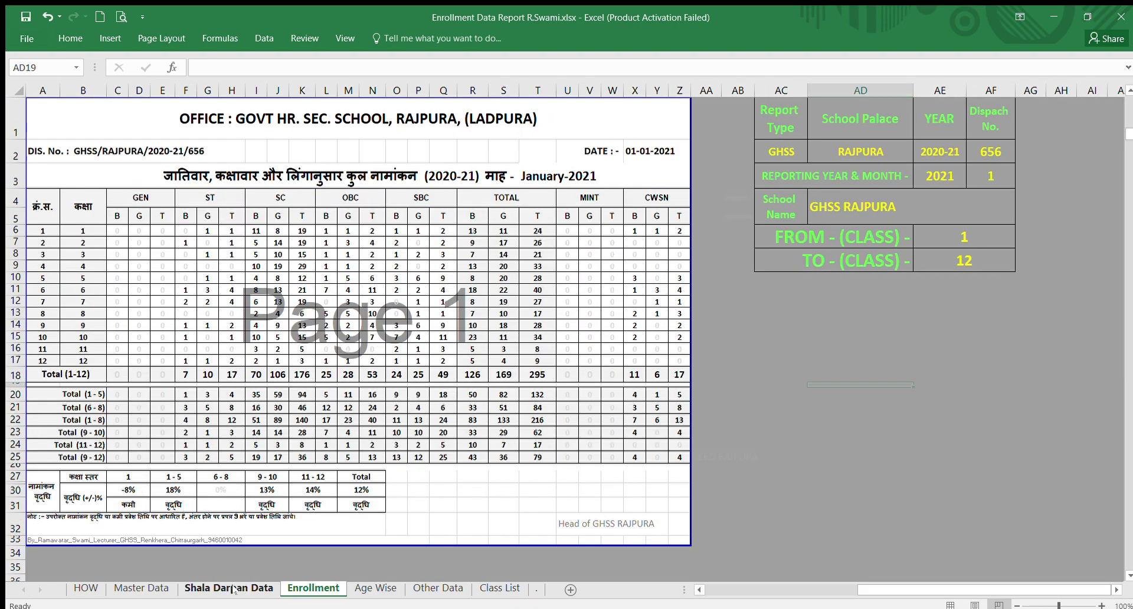
pyautogui.click(234, 588)
pyautogui.click(160, 588)
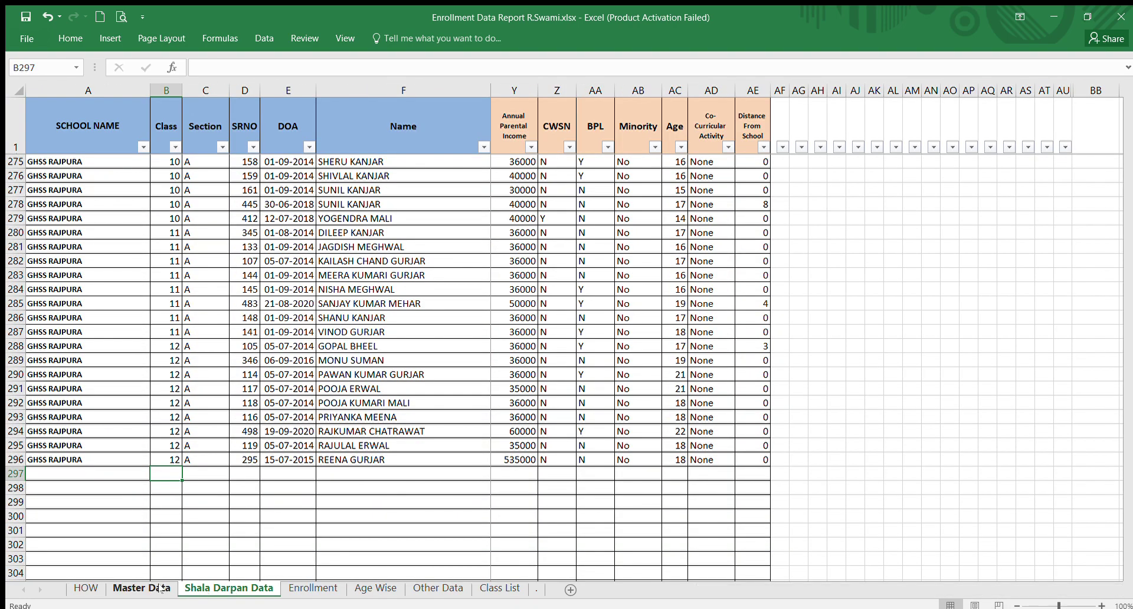